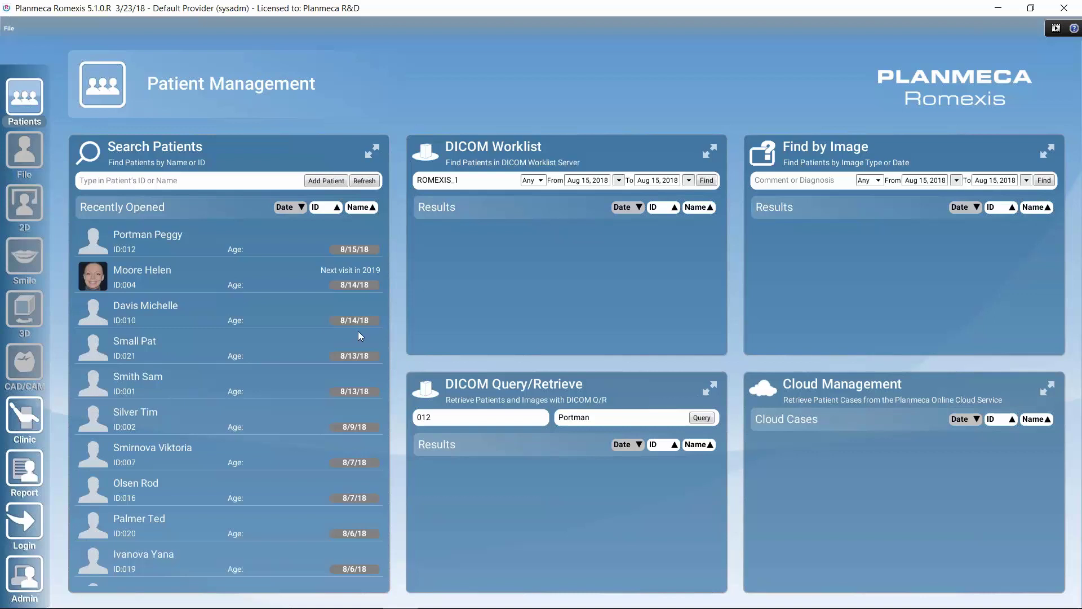
Open the file of the patient at the head of the recently opened list and go to 2D imaging
double_click(147, 244)
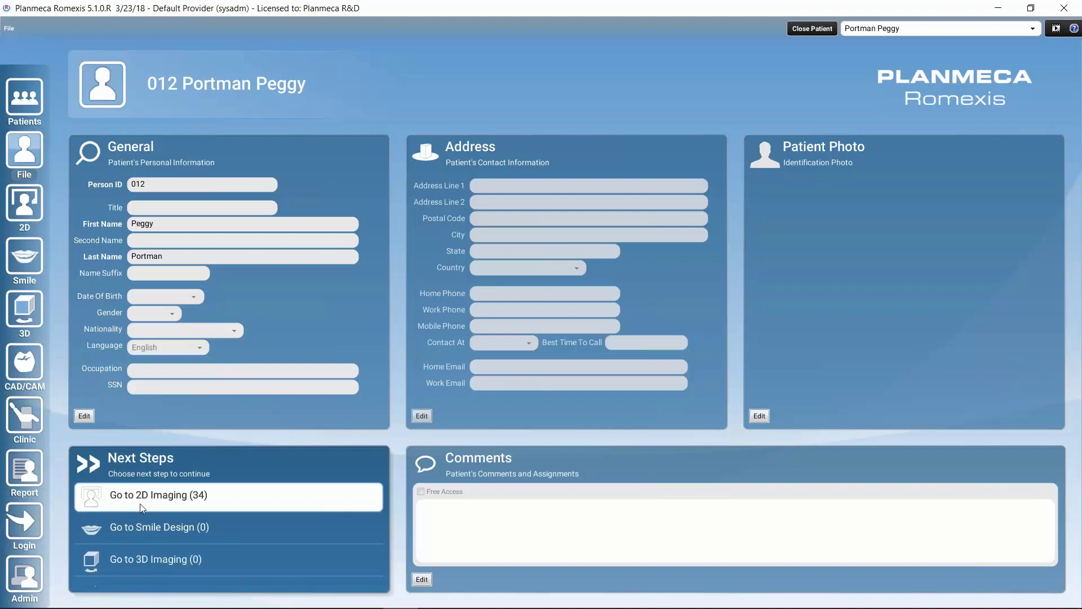
scroll(144, 510, "down", 1)
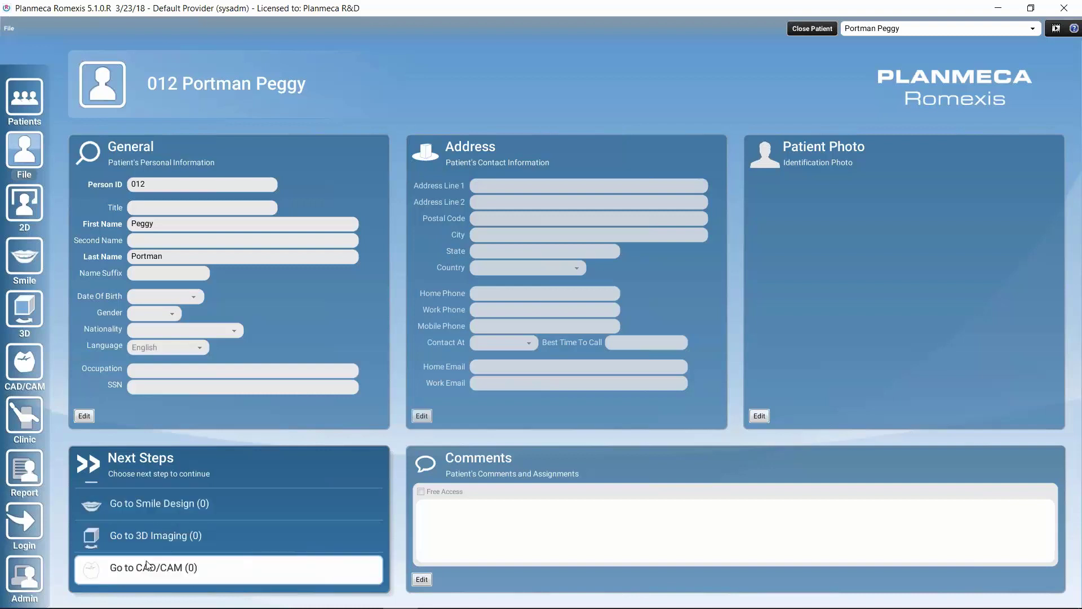
scroll(149, 568, "up", 1)
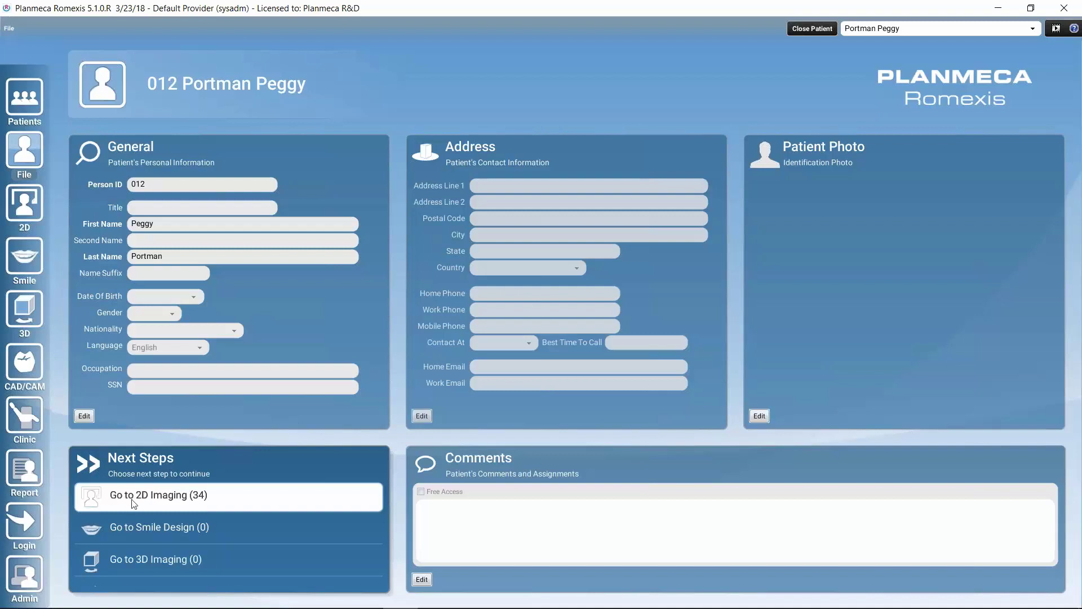
left_click(151, 496)
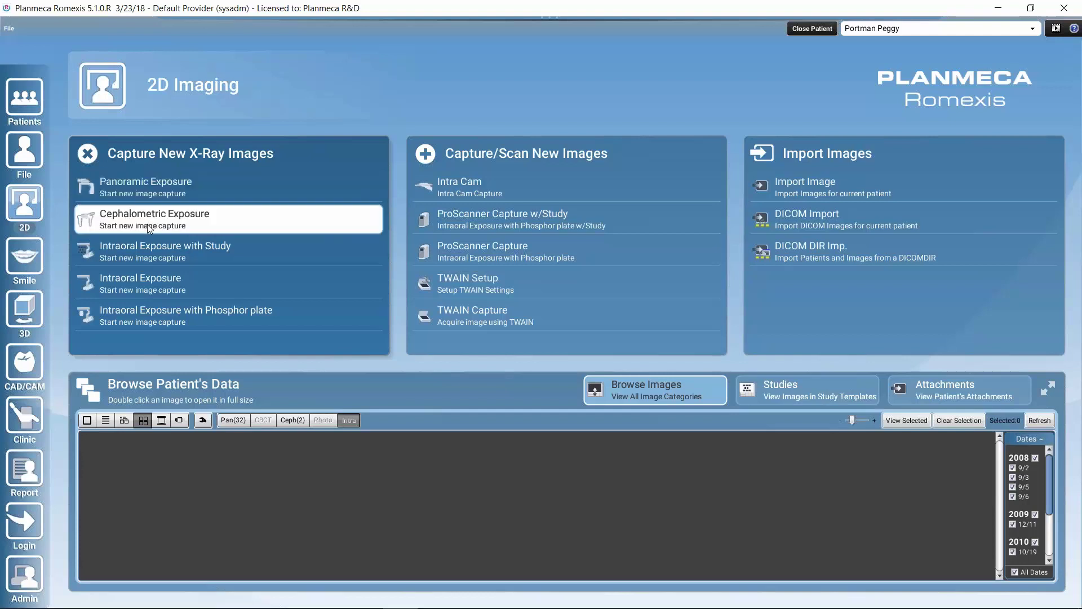
Capture a single intraoral exposure without a study, finish the acquisition and close the new image
left_click(152, 283)
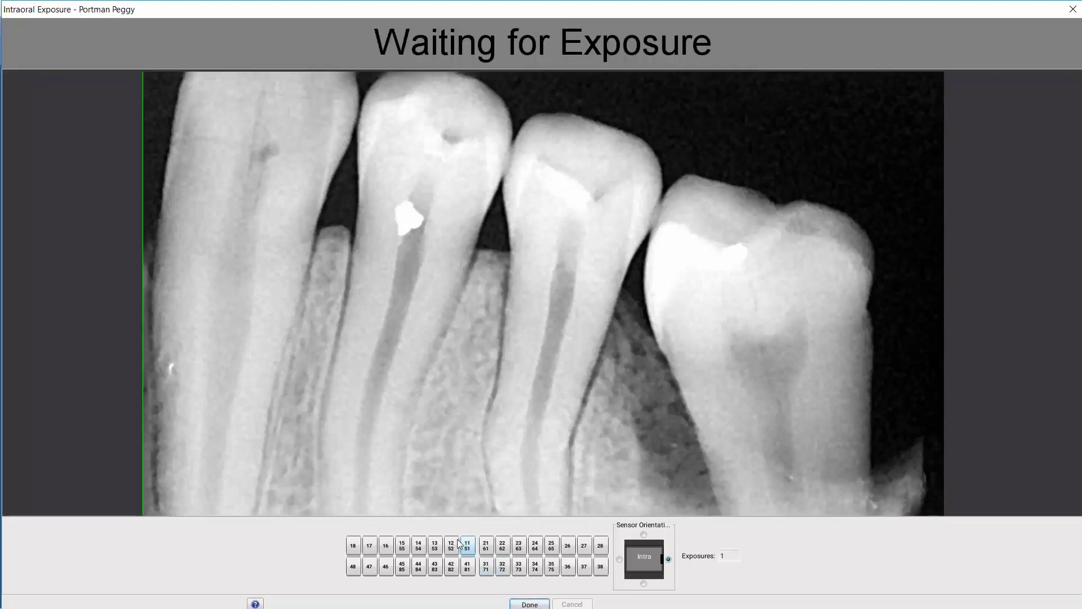
left_click(530, 604)
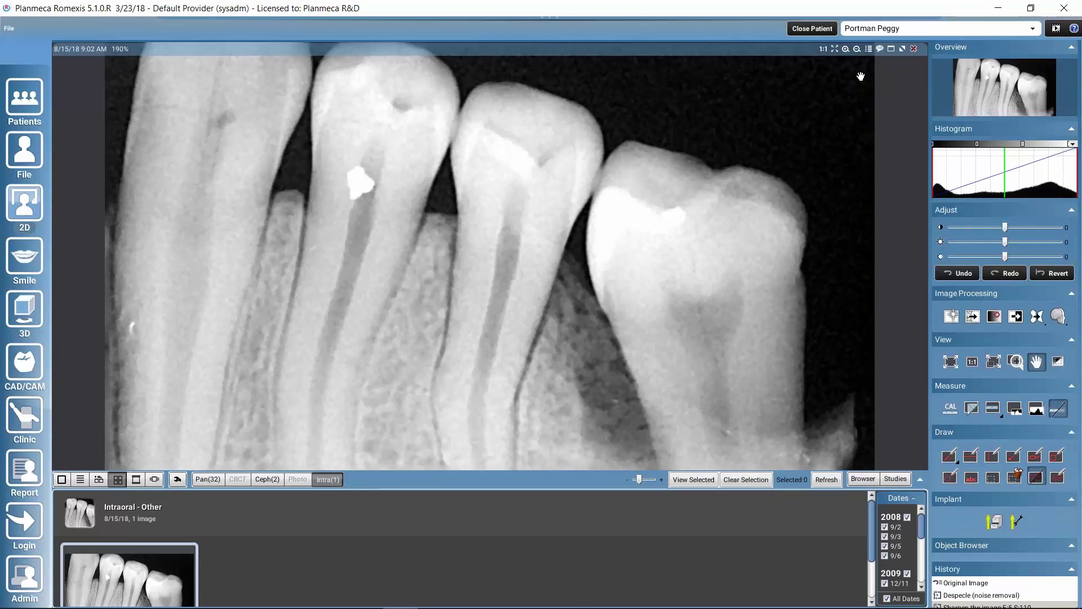
left_click(913, 49)
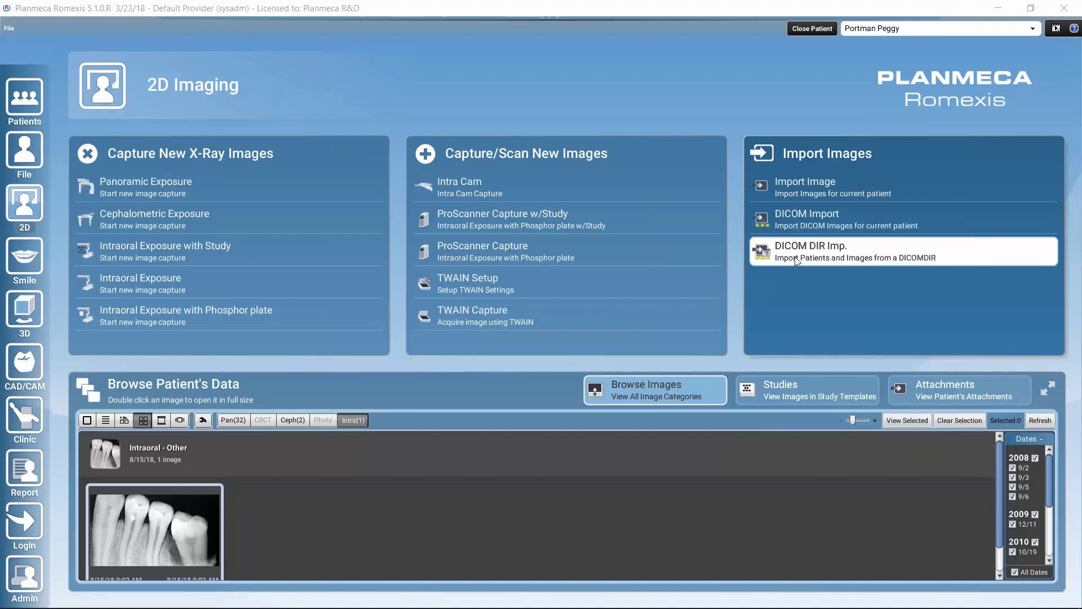
Load the image file SD_Ana_Smile for import to the current patient and set its image type to Photo
left_click(812, 193)
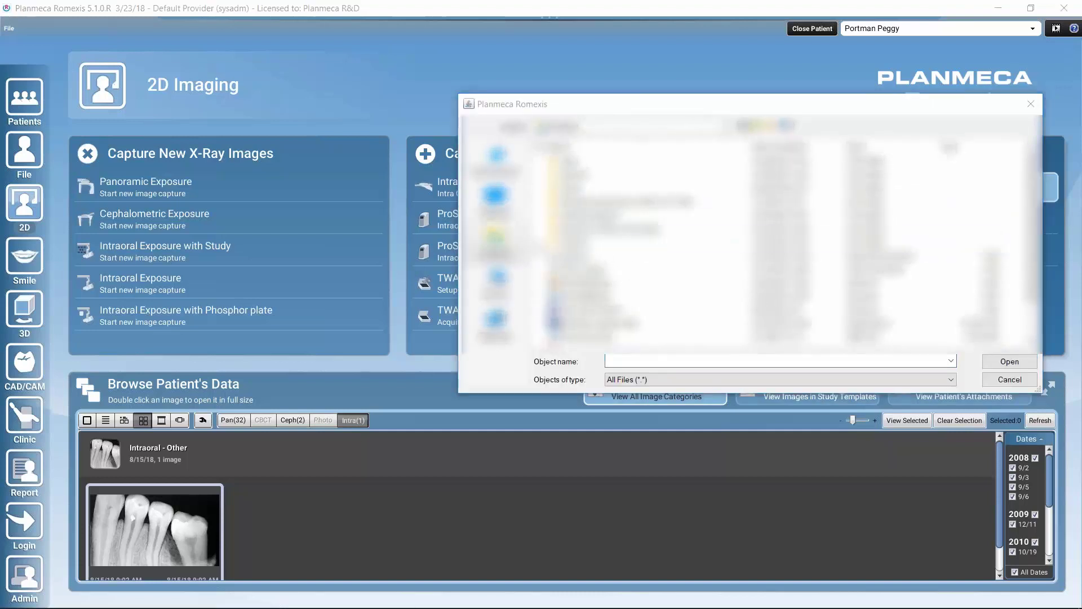
scroll(671, 242, "down", 1)
left_click(620, 296)
left_click(626, 296)
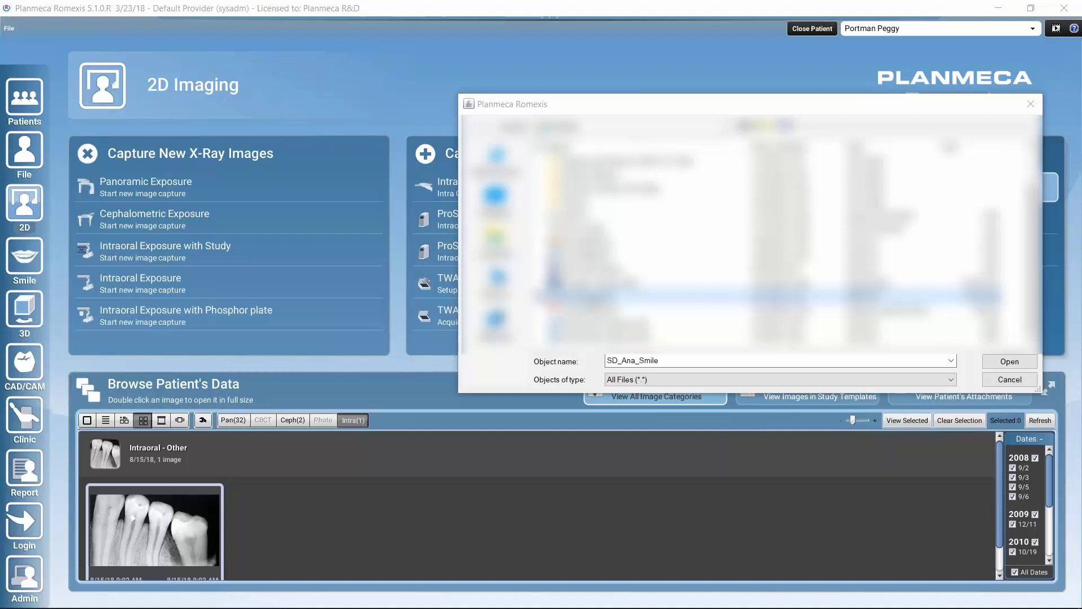
left_click(1009, 365)
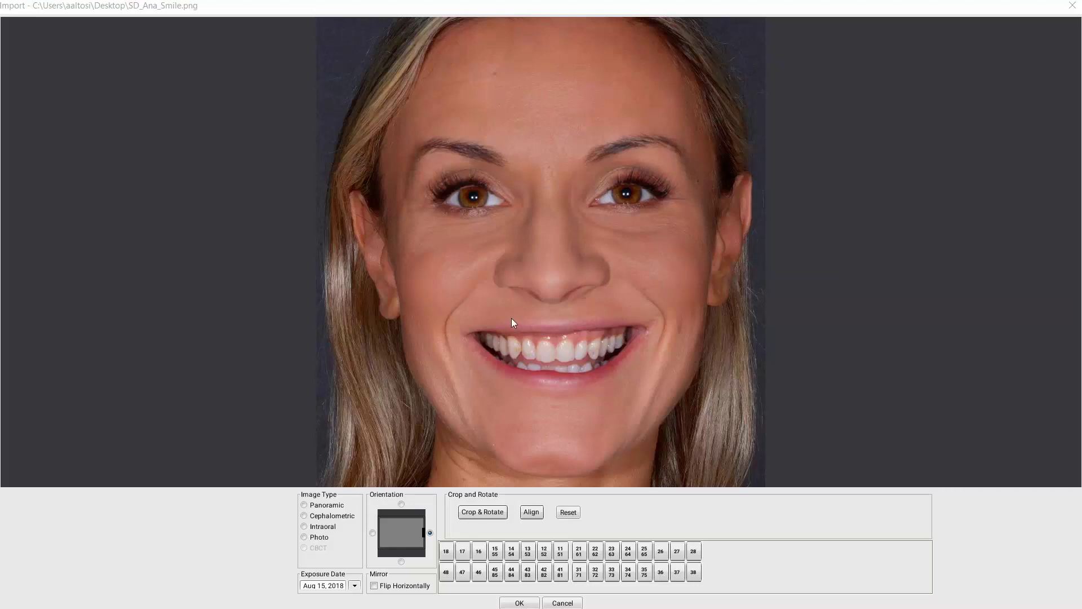
left_click(305, 538)
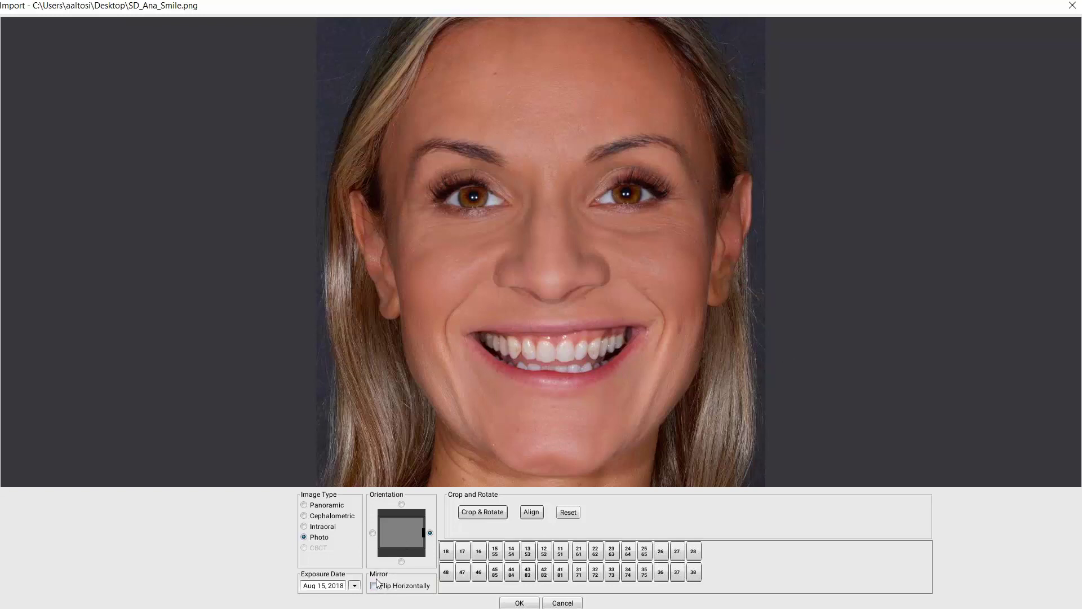
Crop the photo slightly on its left and right sides, close to the edges of the face, and apply the crop
left_click(446, 572)
left_click(484, 513)
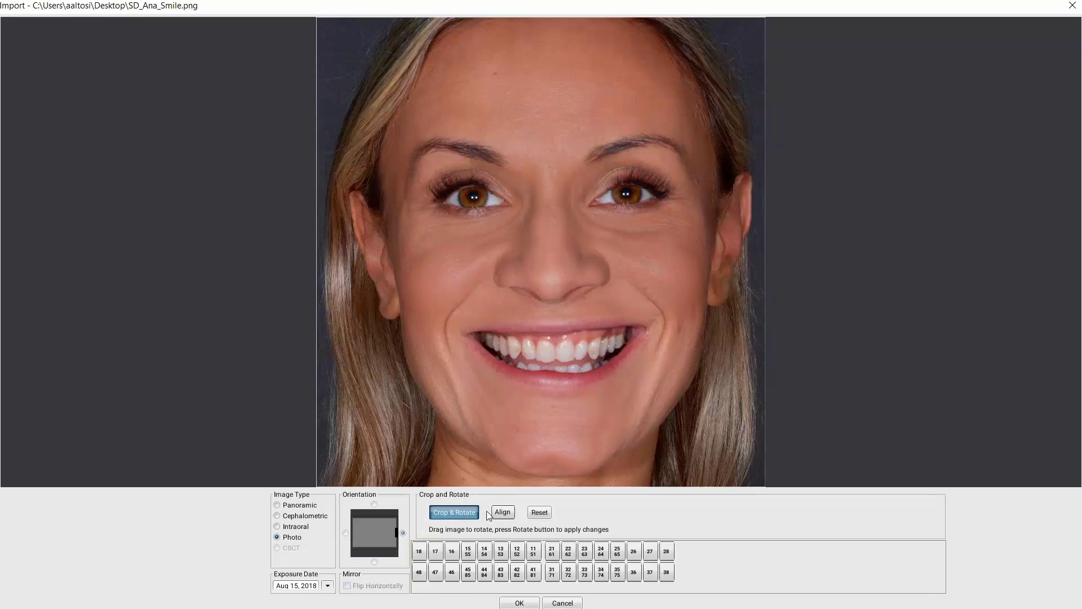
mouse_move(725, 297)
left_mouse_down()
mouse_move(727, 318)
mouse_move(733, 287)
mouse_move(730, 313)
mouse_move(732, 296)
left_mouse_up()
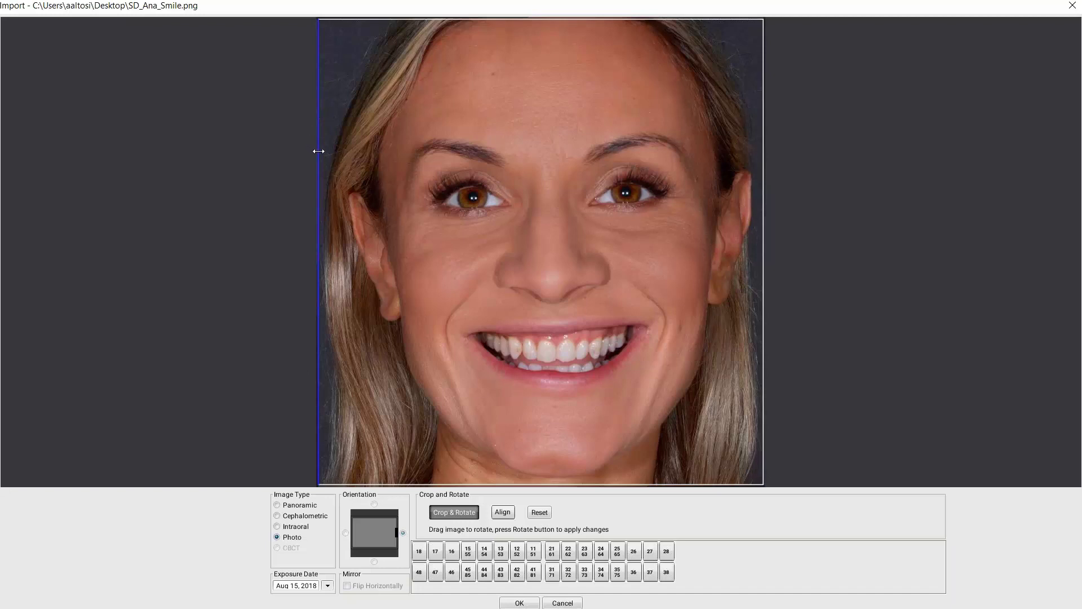
left_click_drag(319, 151, 337, 153)
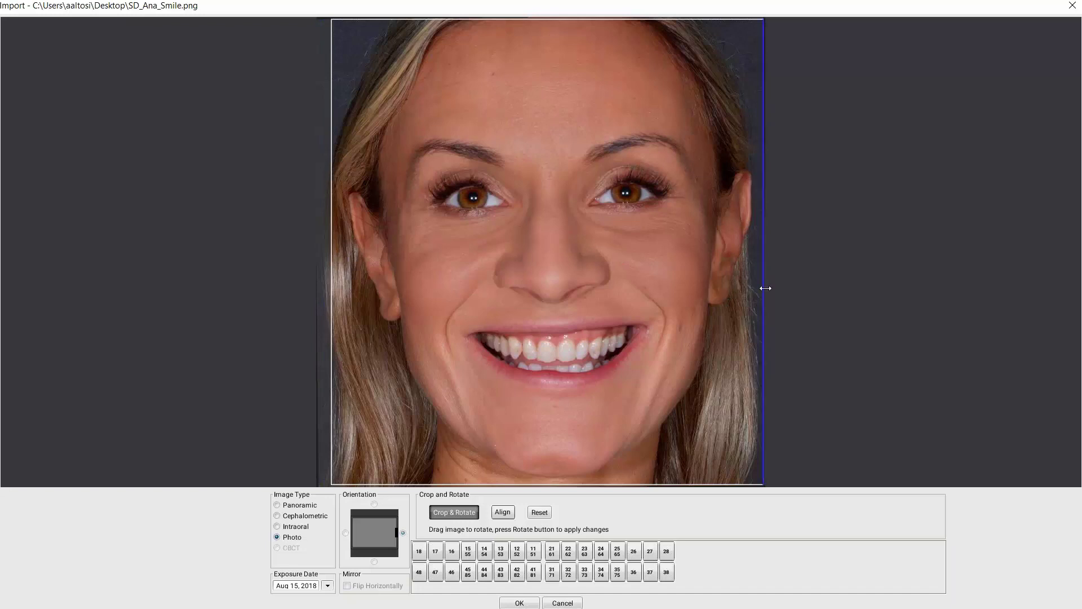
left_click_drag(761, 288, 749, 289)
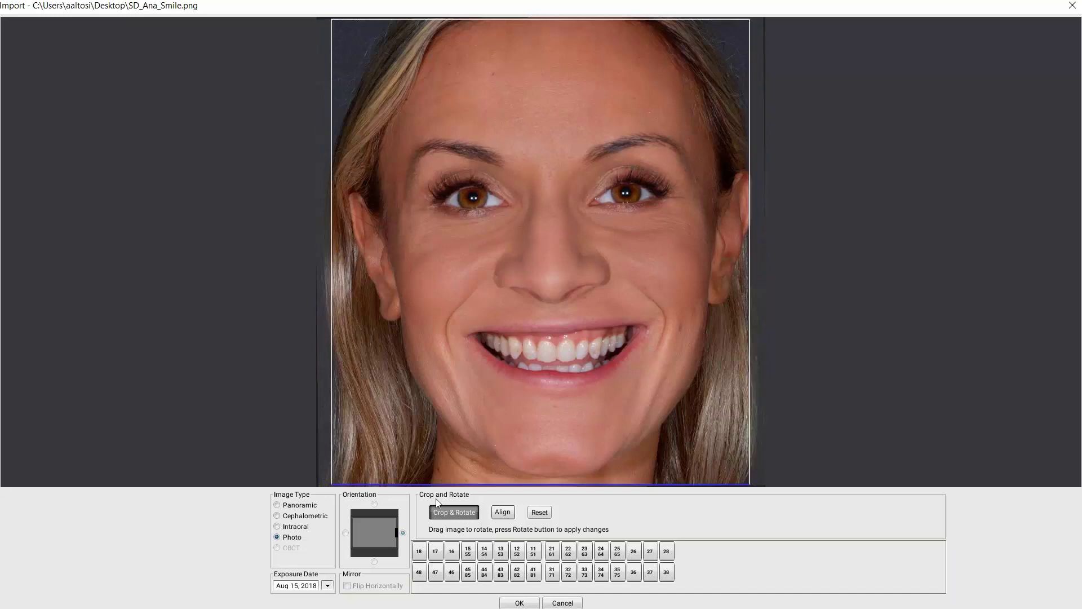
left_click(441, 515)
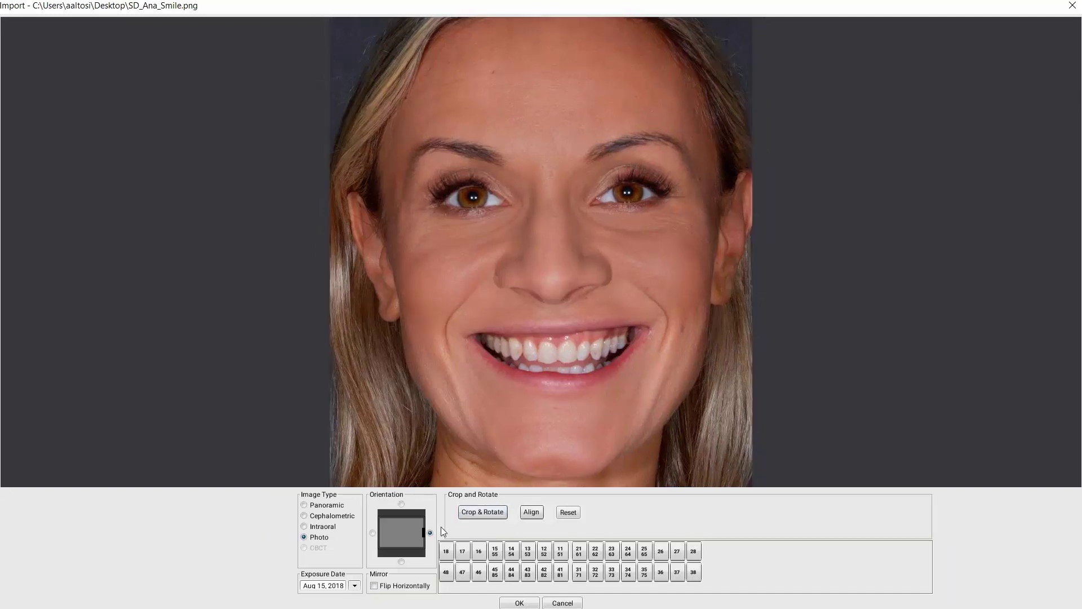
Align the photo horizontally by placing the control points on both pupils, complete the import and close the opened image
left_click(532, 514)
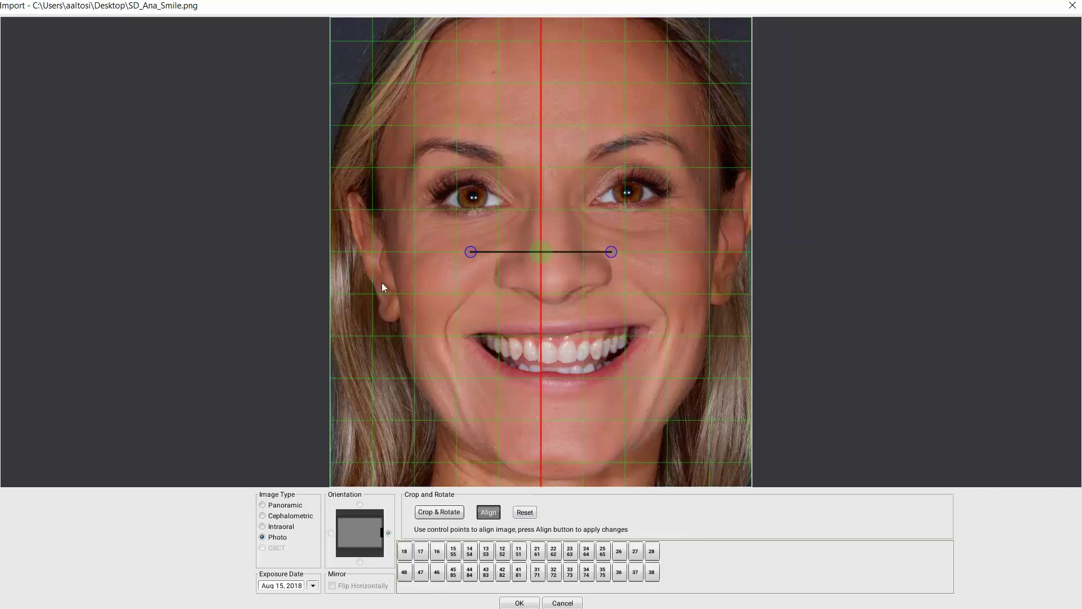
left_click_drag(470, 254, 475, 199)
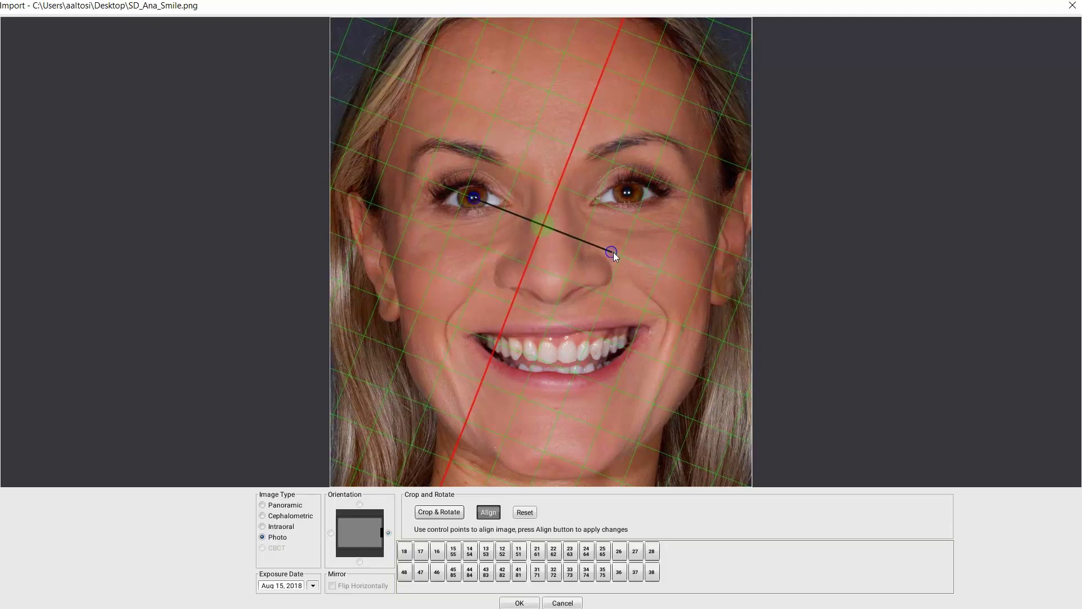
left_click_drag(612, 252, 628, 195)
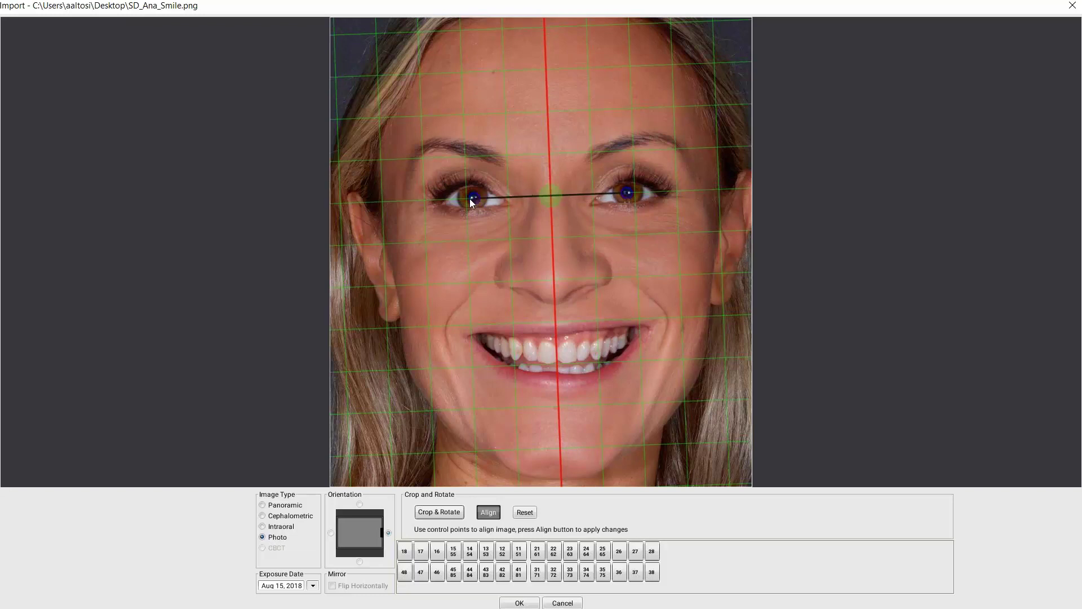
left_click(554, 201)
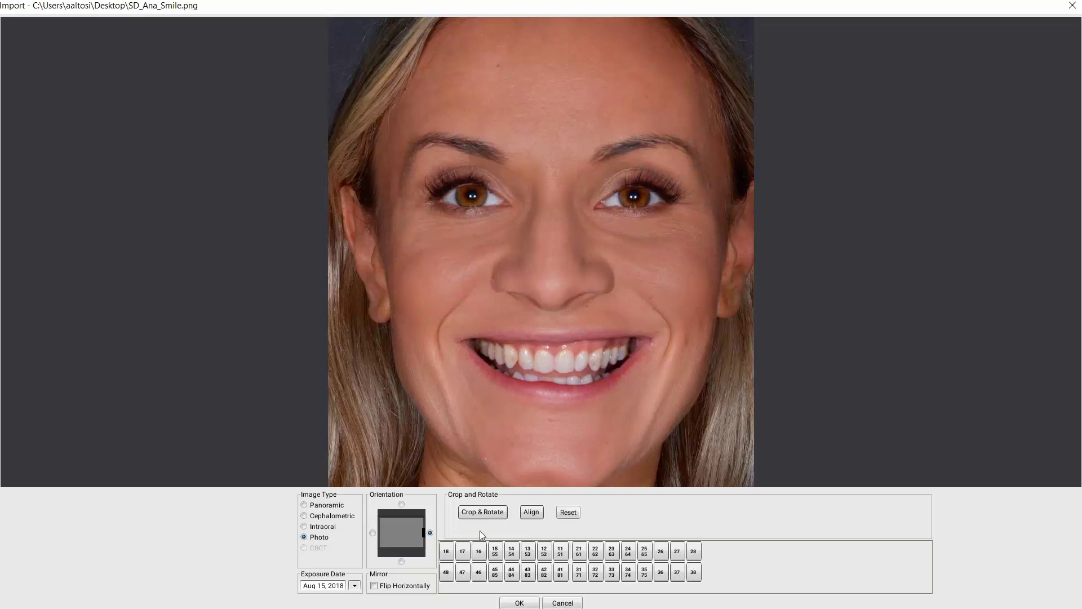
left_click(519, 602)
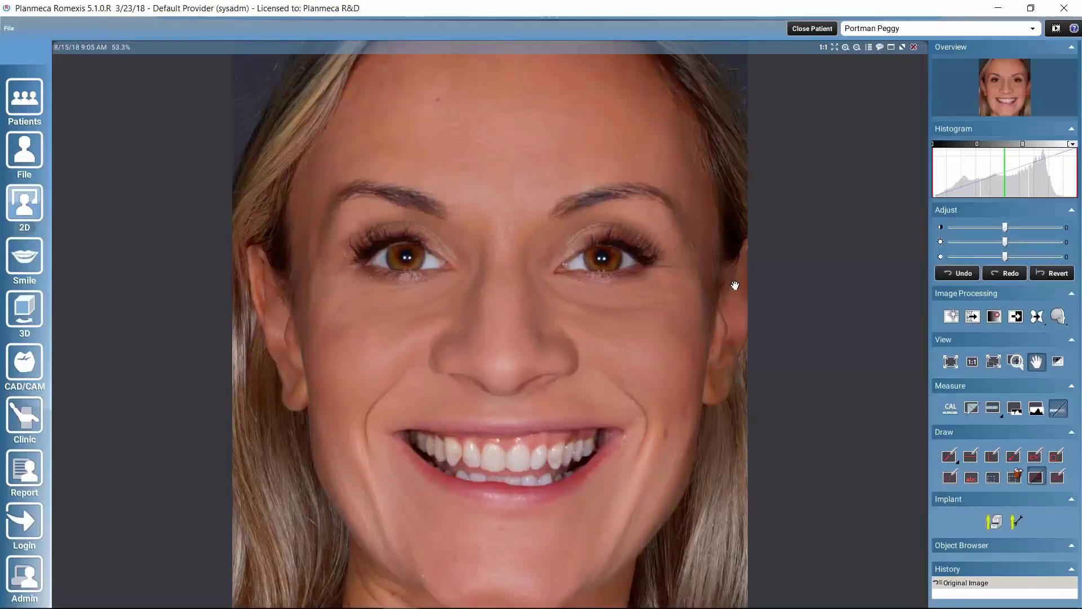
left_click(914, 48)
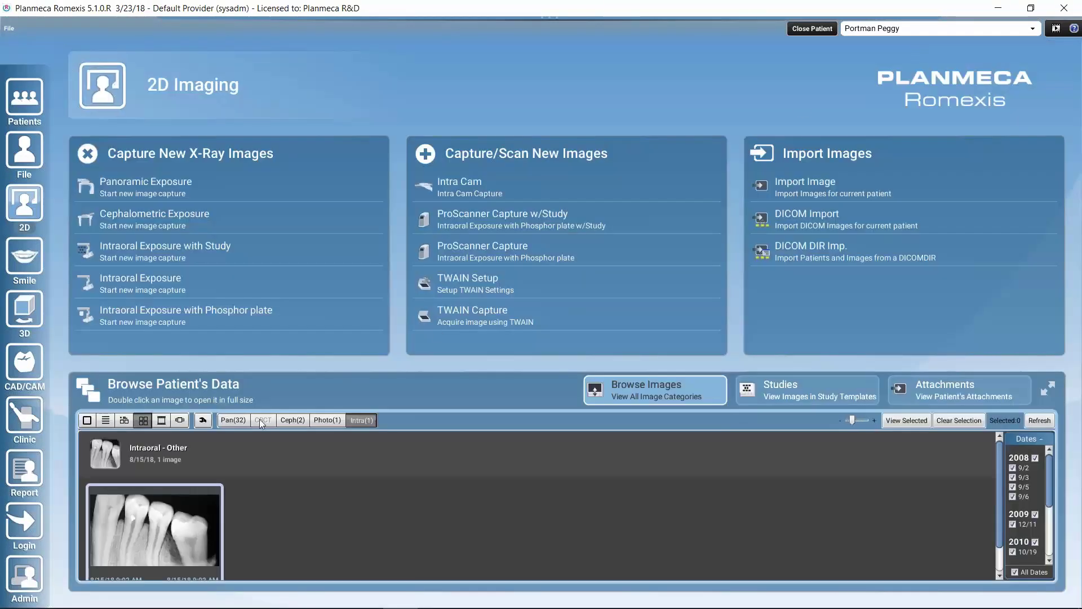
Browse the patient's images by category, viewing the photo, panoramic, cephalometric and intraoral images
left_click(327, 421)
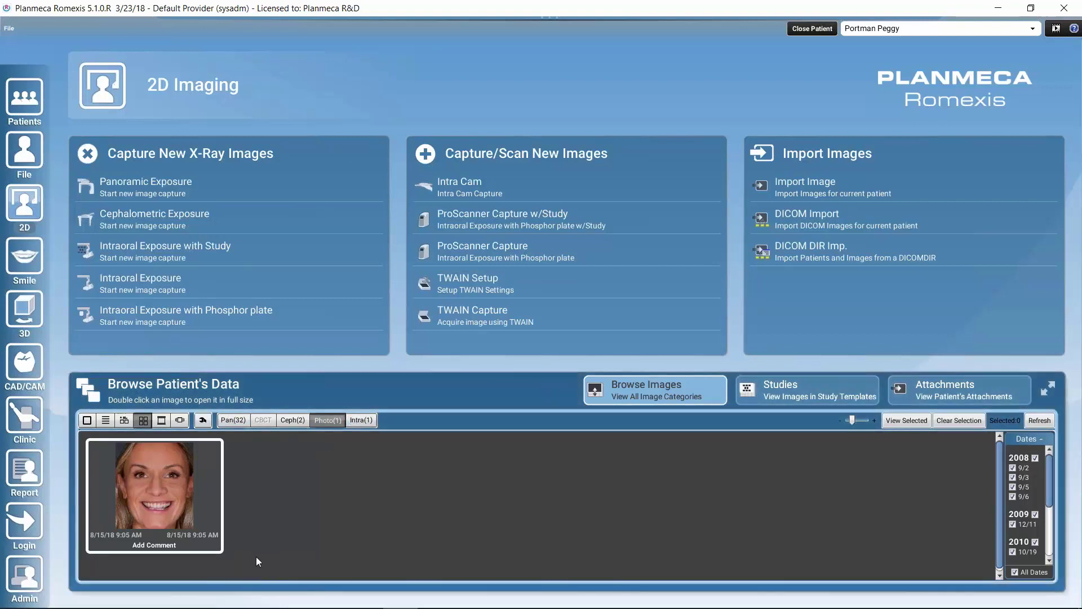
left_click(234, 421)
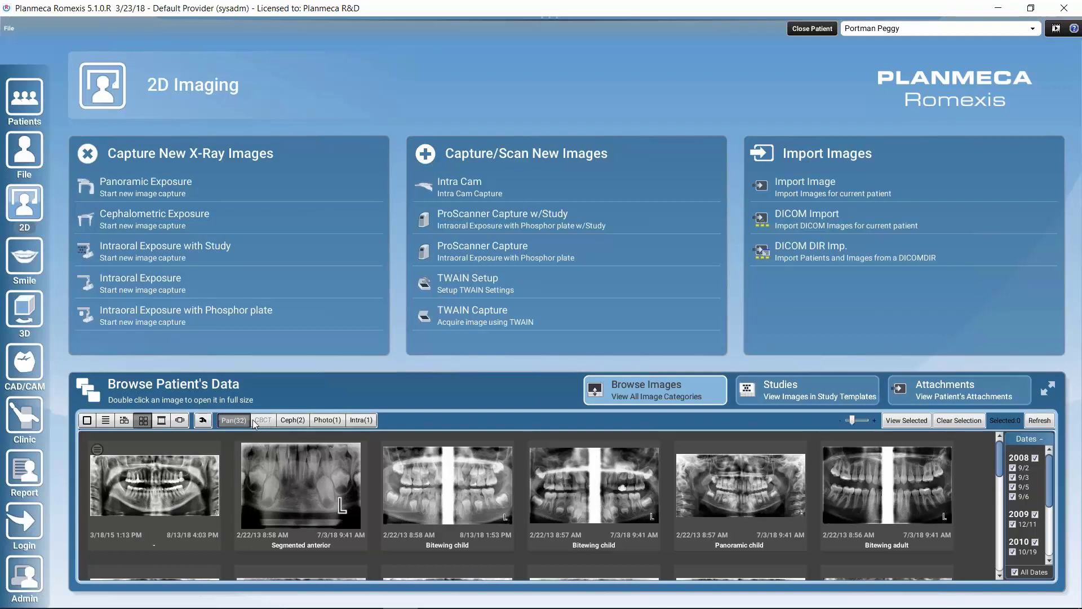
left_click(299, 421)
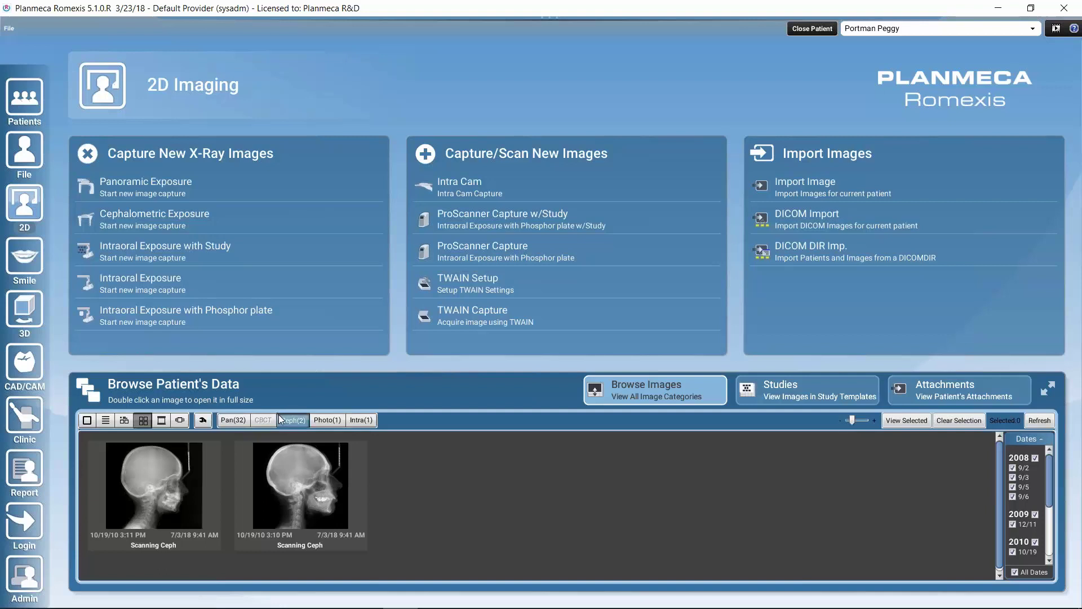
left_click(317, 421)
left_click(364, 420)
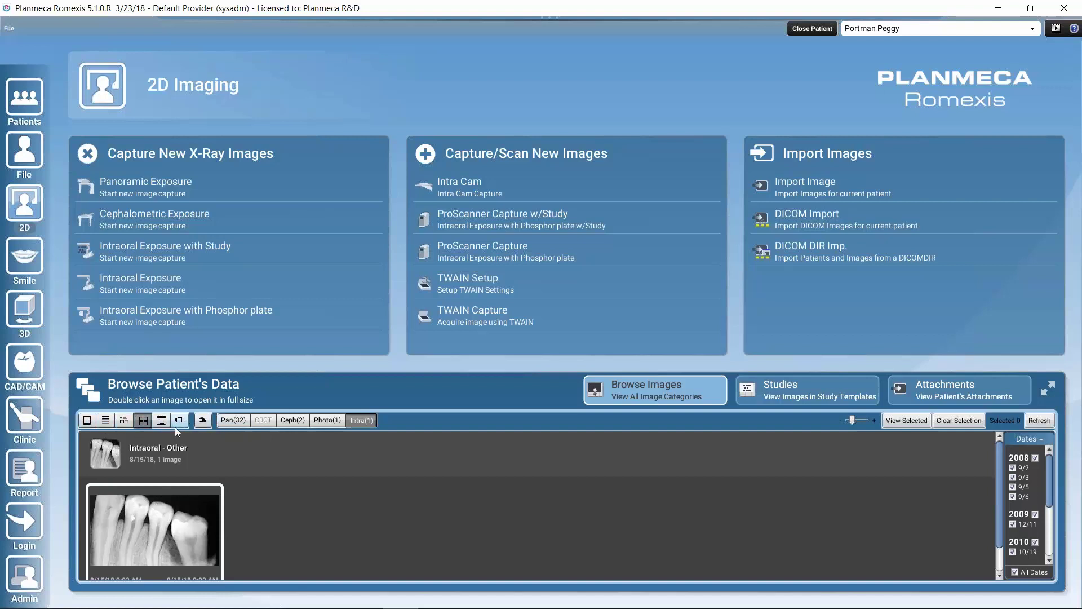
View the patient's images as a category overview, as all images together, and as thumbnails for each category
left_click(88, 422)
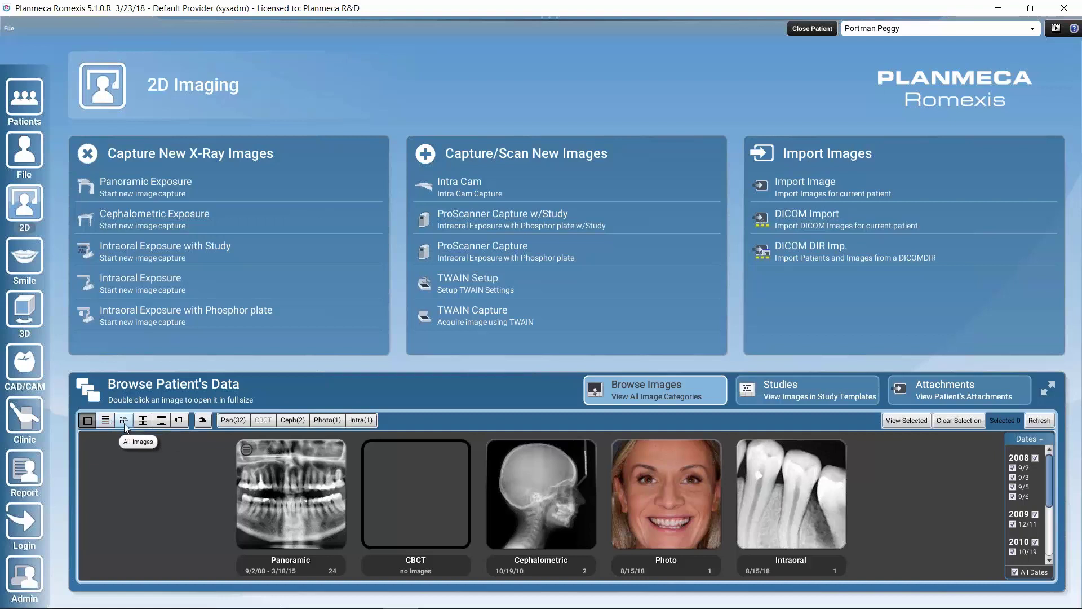
left_click(124, 420)
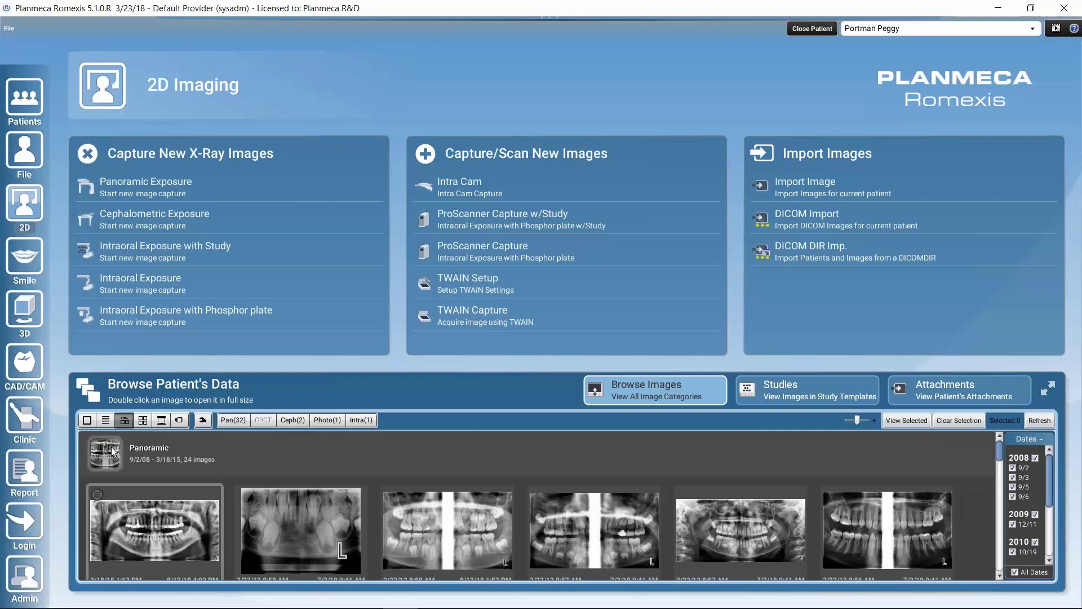
left_click(144, 421)
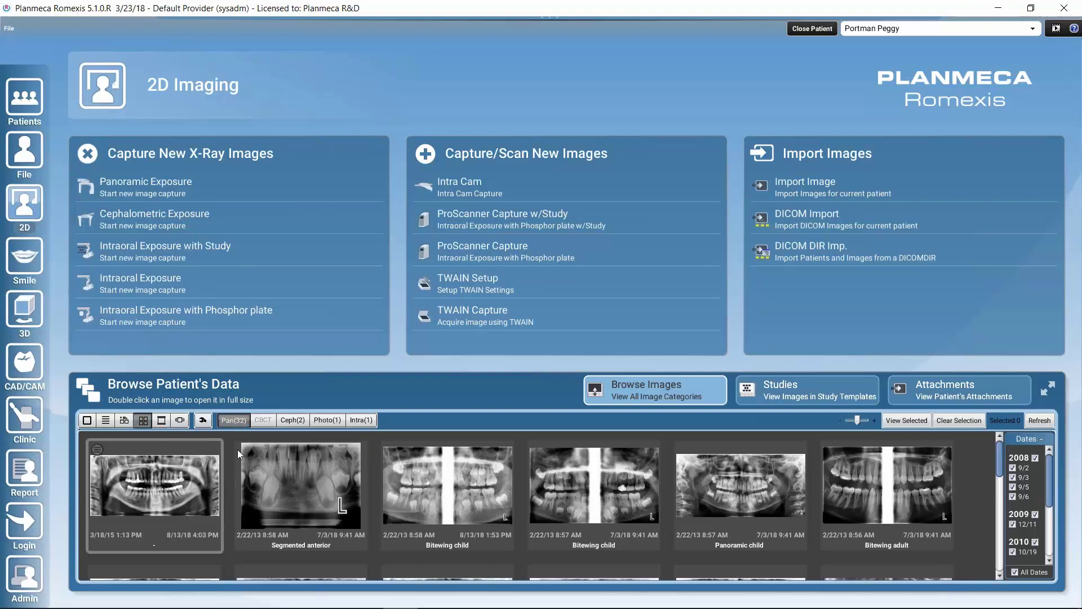
left_click(303, 421)
left_click(333, 420)
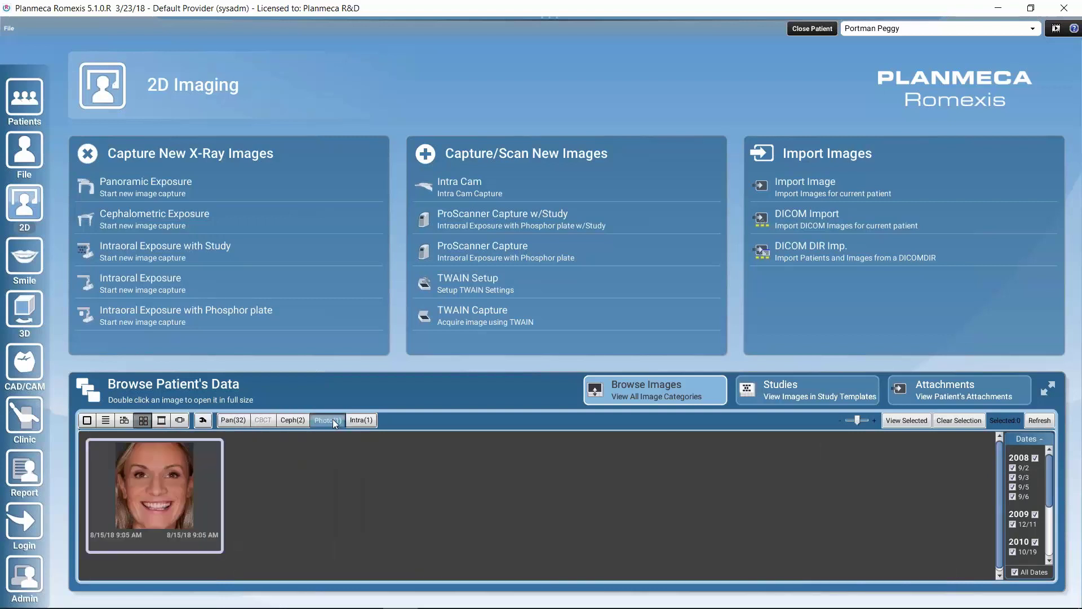
left_click(364, 422)
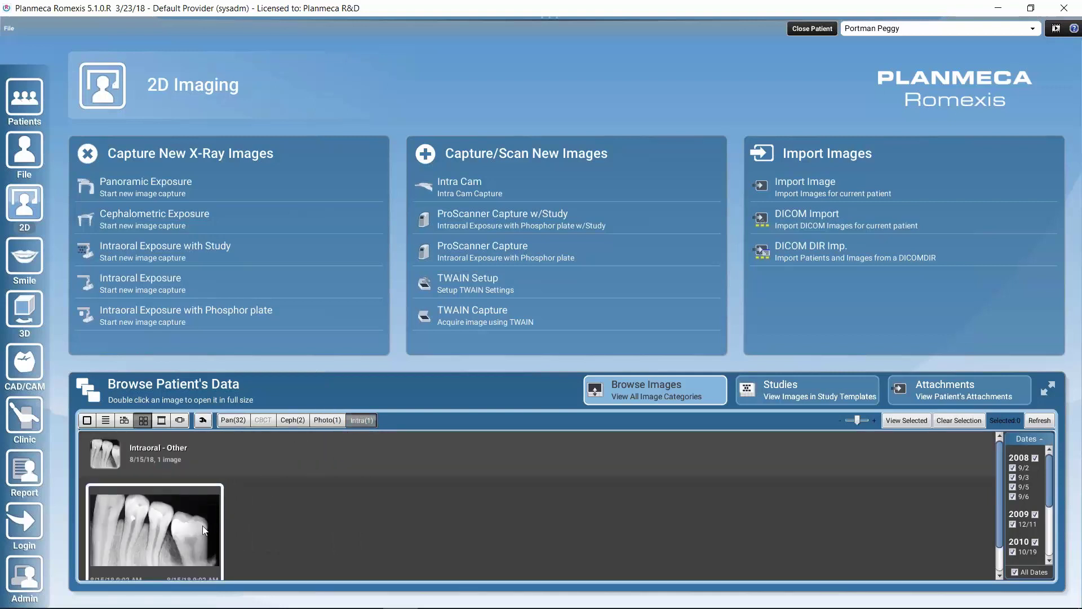
View the panoramic images as a horizontal strip and as a carousel, flipping through several images in the carousel
left_click(161, 422)
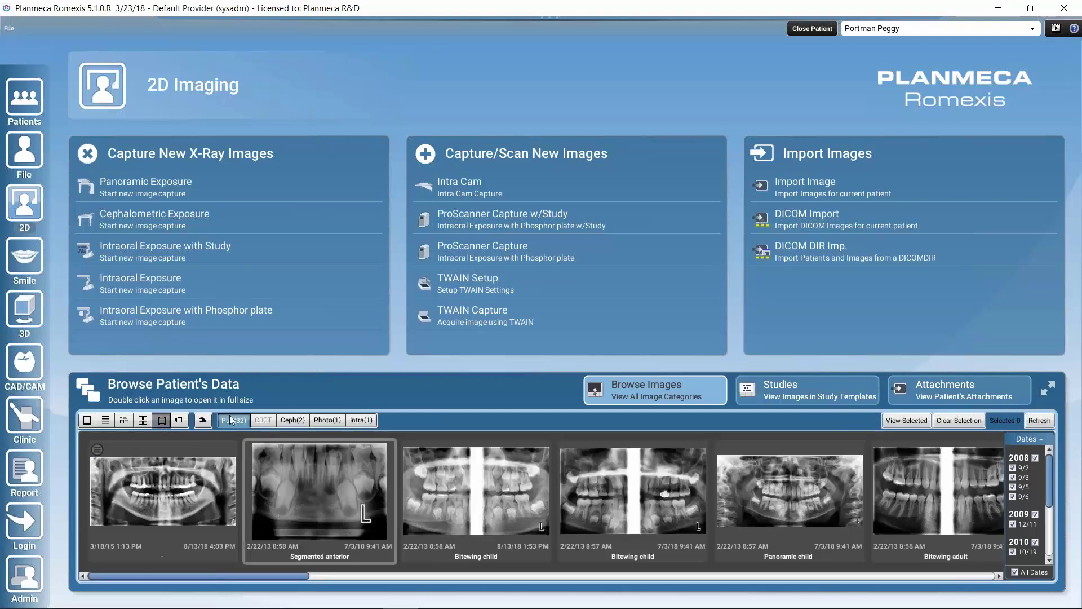
left_click_drag(265, 577, 216, 573)
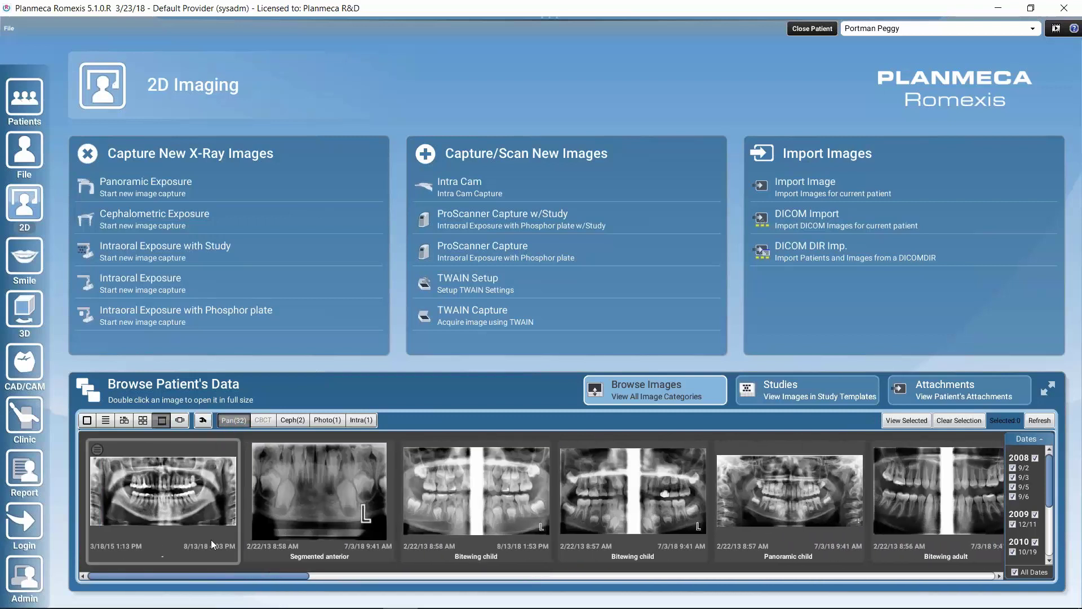
left_click(180, 423)
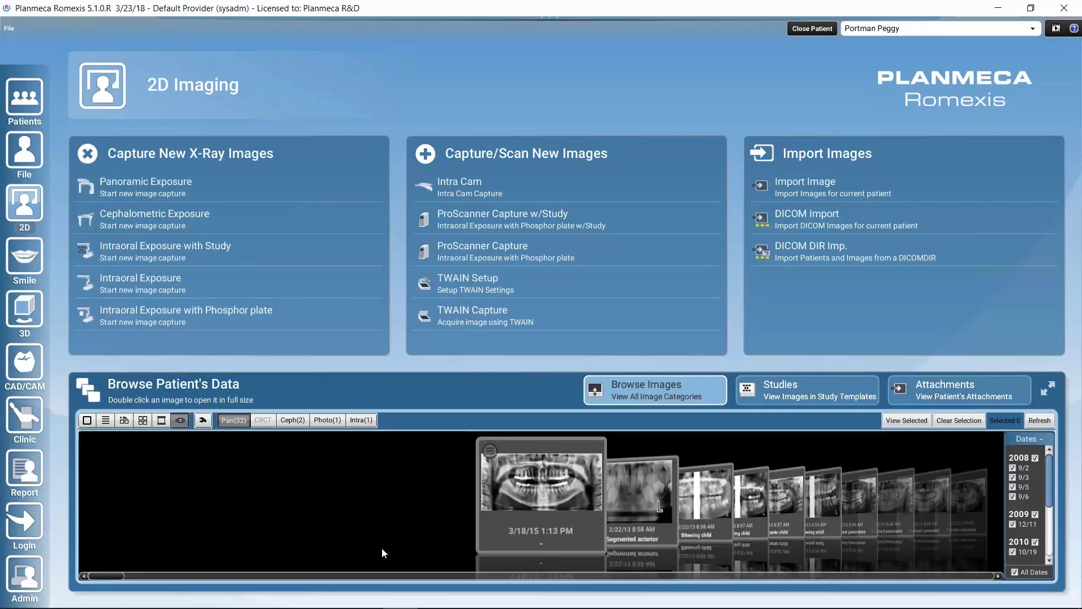
left_click(680, 506)
left_click(742, 511)
left_click(812, 508)
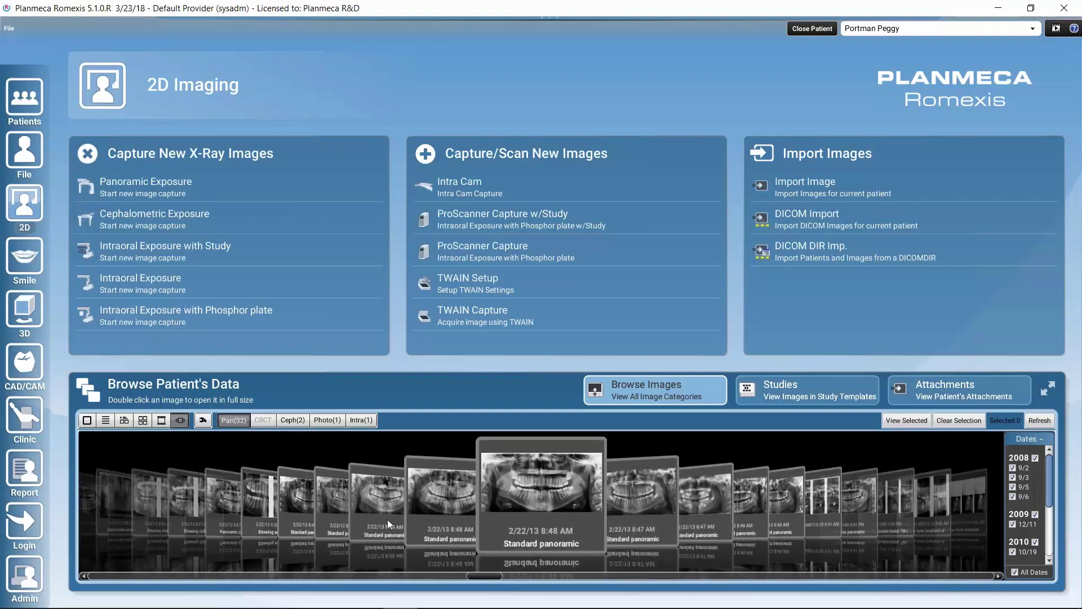
Examine the image browser's settings for default view, options, categories and sorting, and leave them without choosing any
left_click(203, 427)
mouse_move(219, 443)
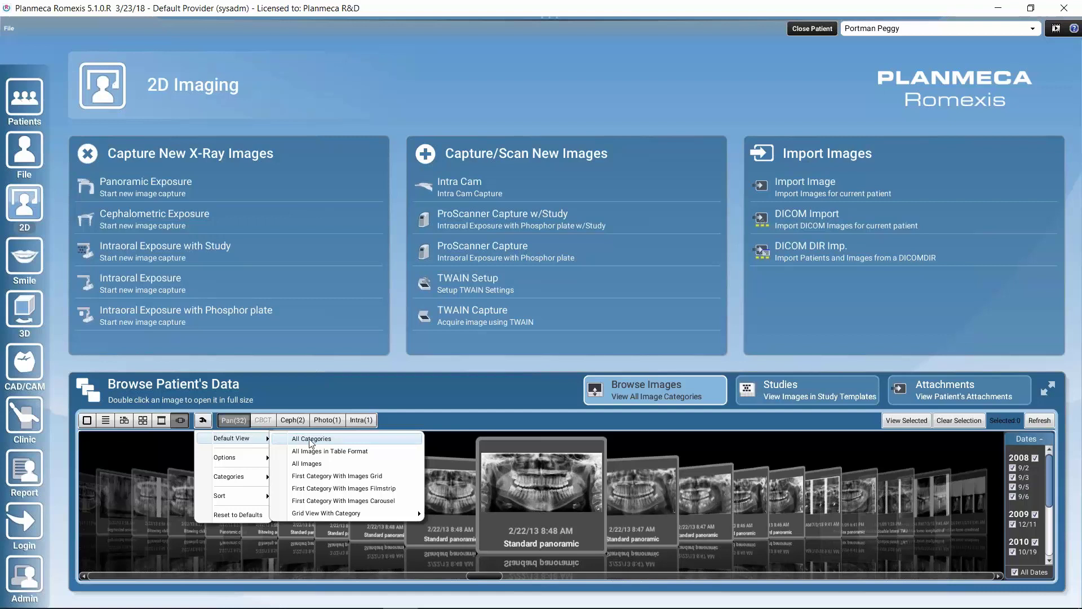
mouse_move(302, 461)
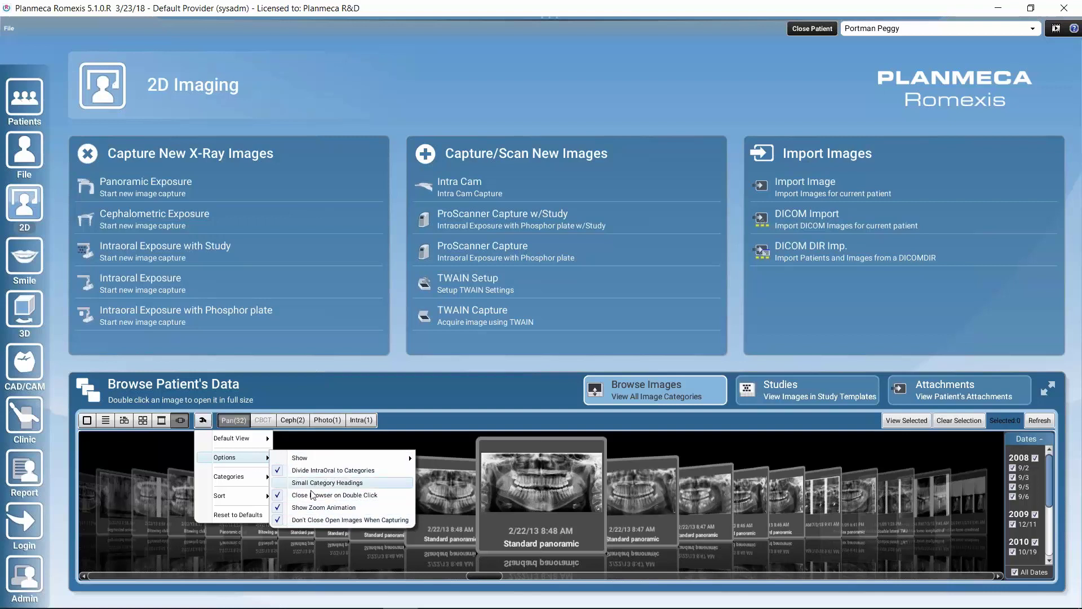
mouse_move(241, 481)
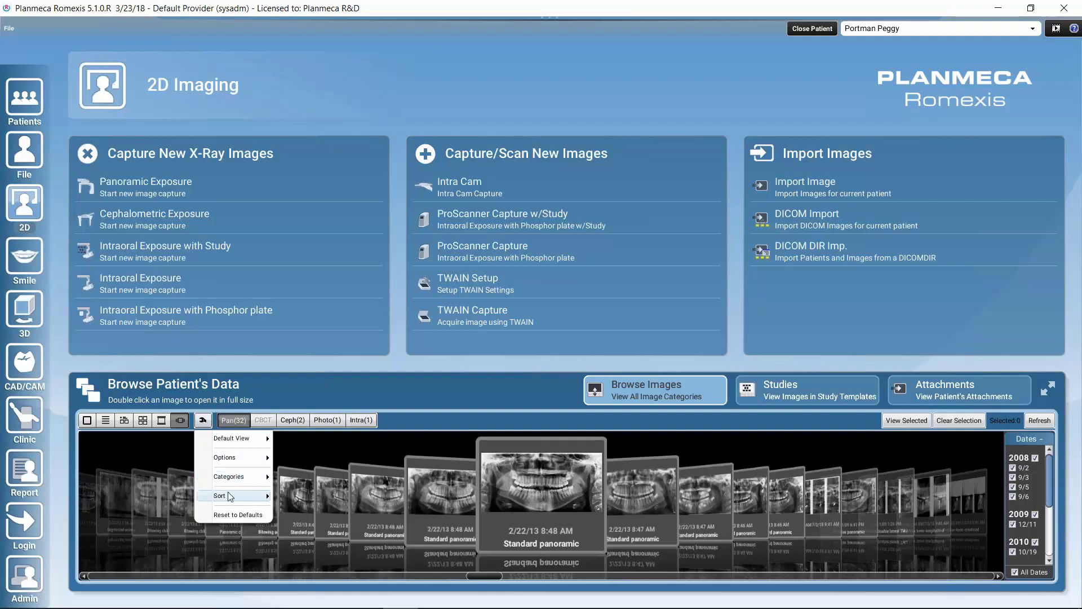
mouse_move(225, 499)
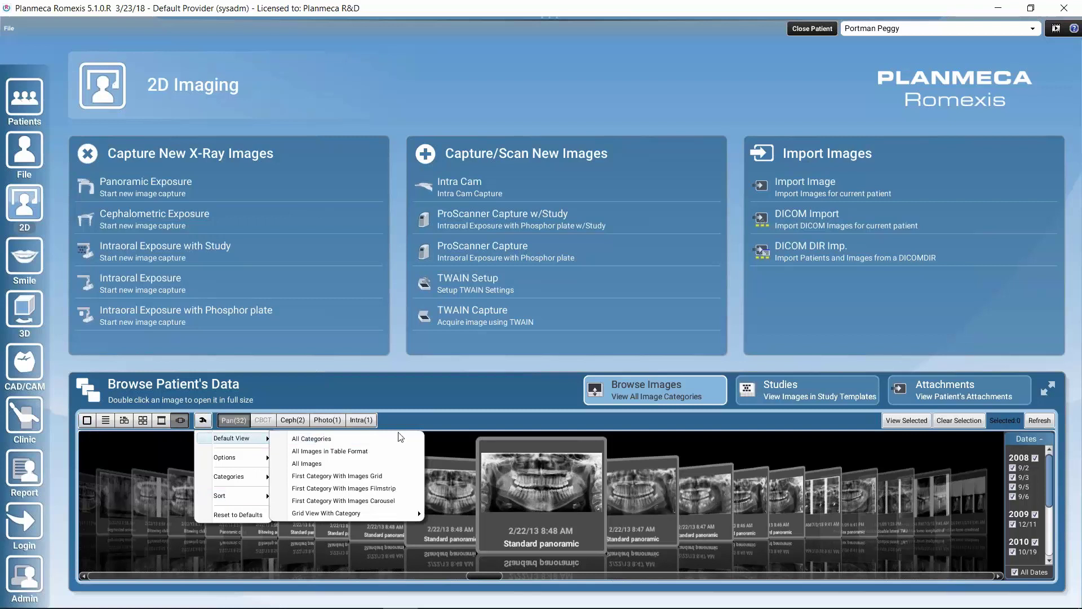
left_click(449, 442)
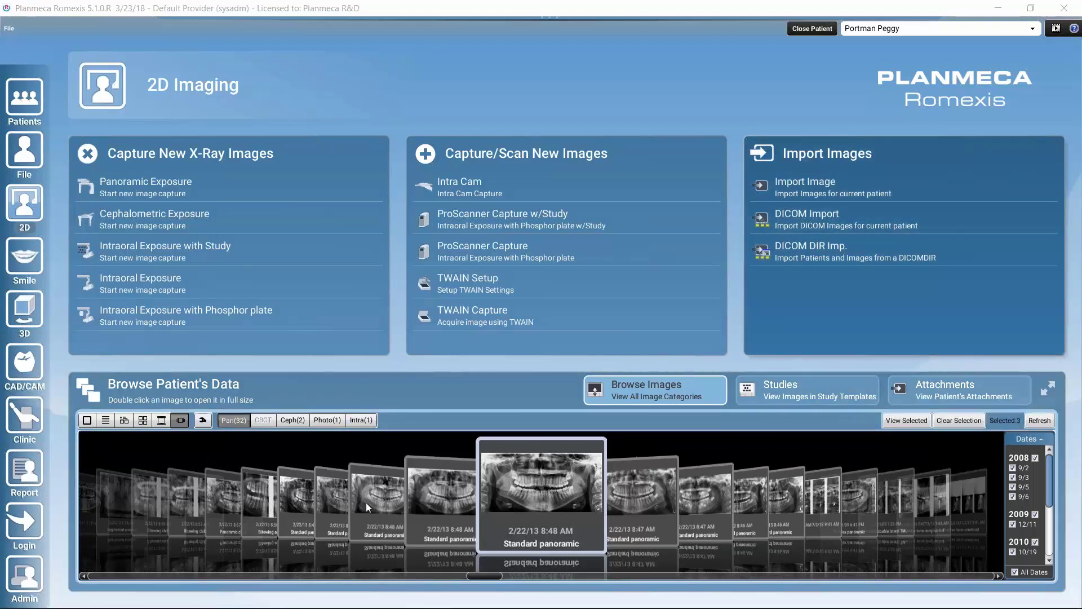
View the image browser in full size and restore it, and examine the image properties of the frontmost panoramic image
left_click(1049, 388)
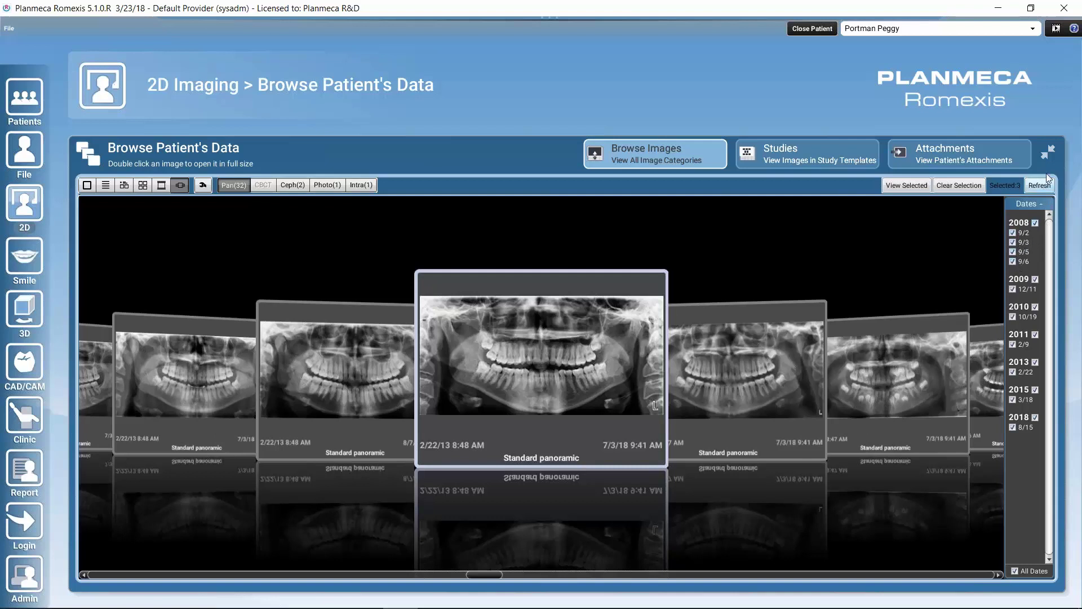
left_click(1050, 150)
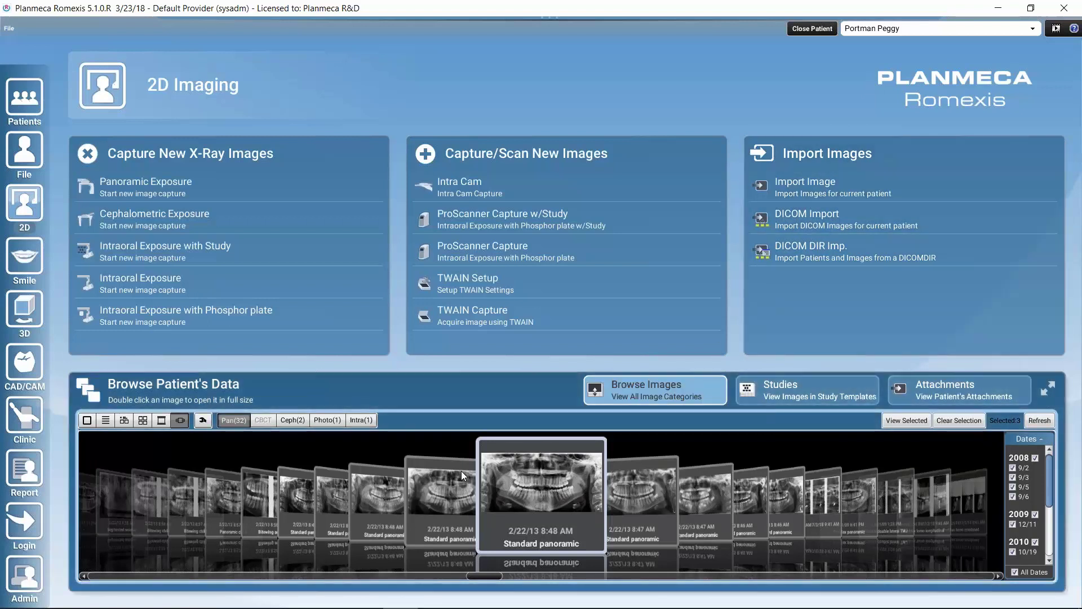
right_click(545, 484)
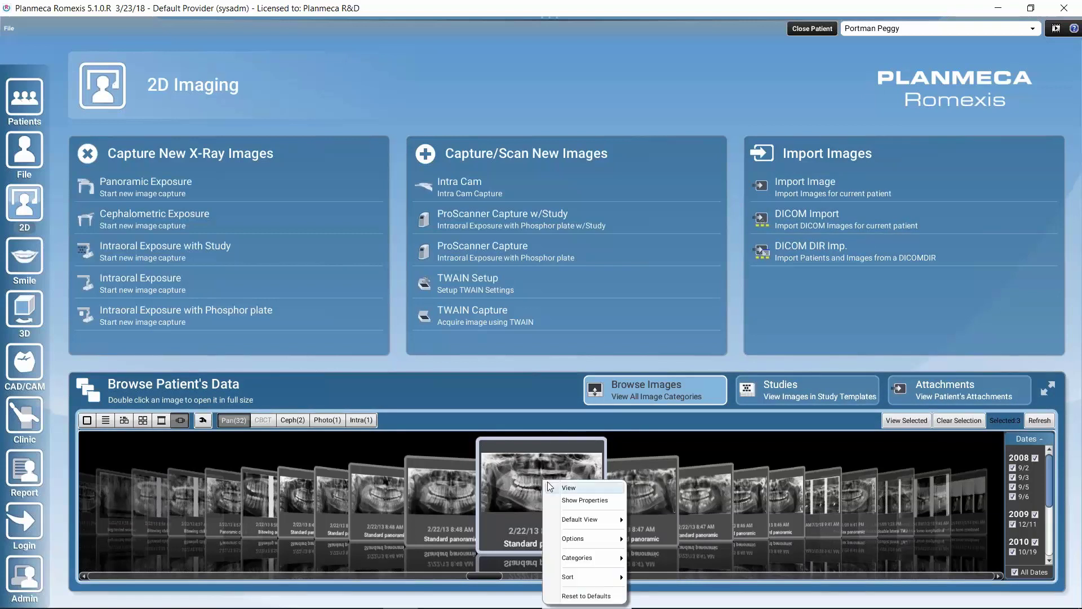
left_click(571, 505)
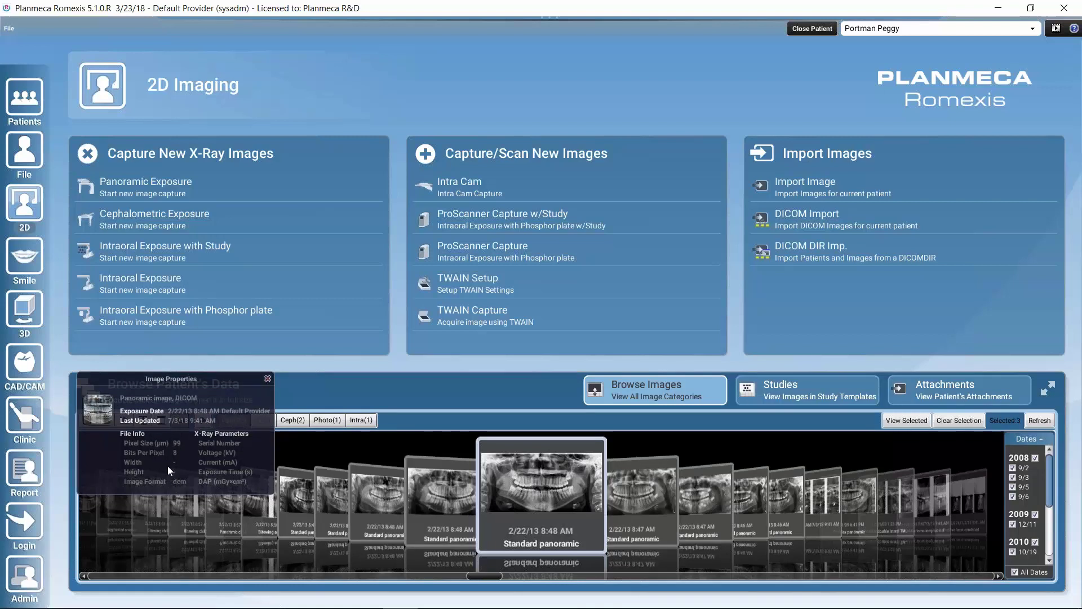
left_click(268, 378)
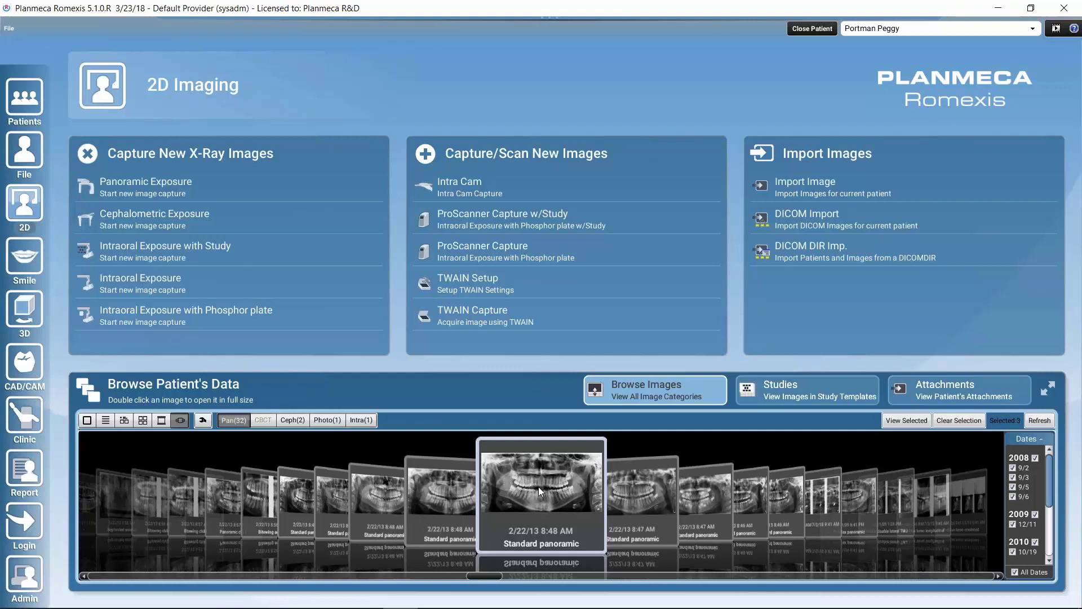
List the patient's images in table format, select the third to fifth panoramic images and show the actions available for them
left_click(106, 421)
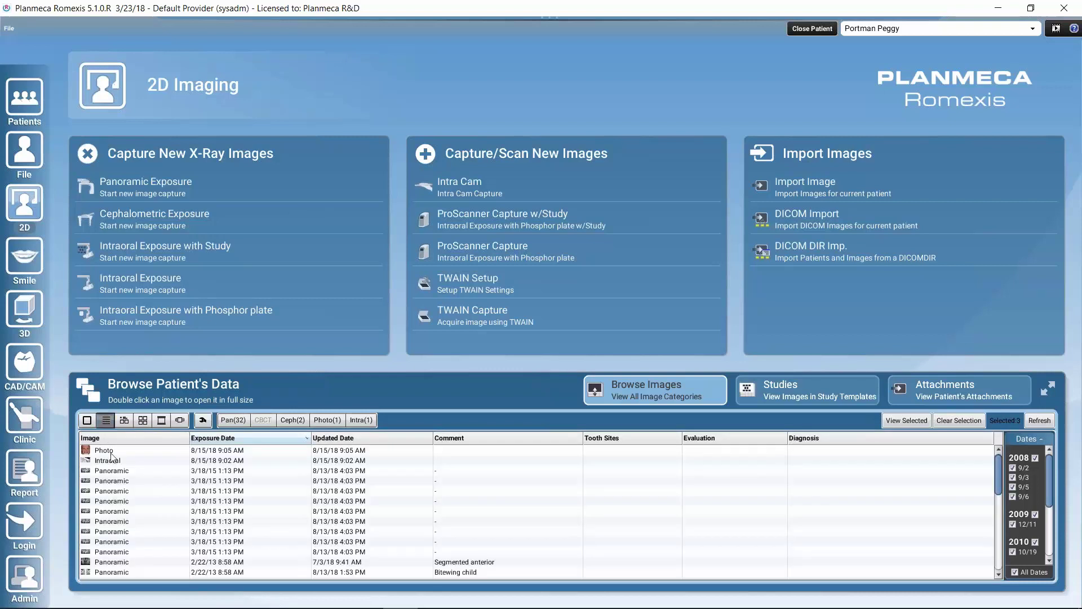
left_click(98, 492)
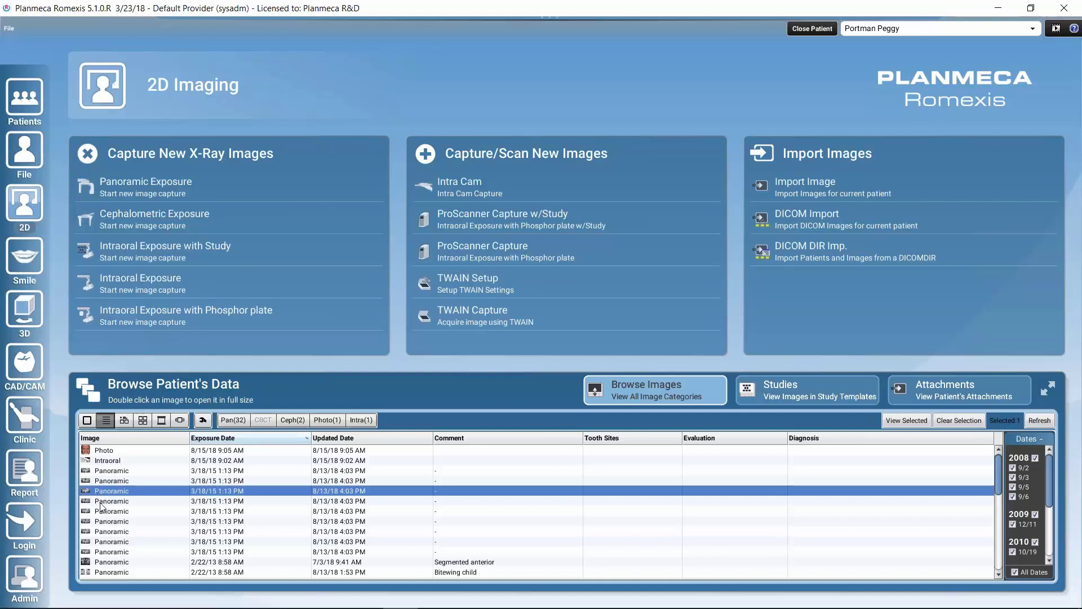
left_click(101, 502)
left_click(102, 493)
left_click(99, 501, "ctrl")
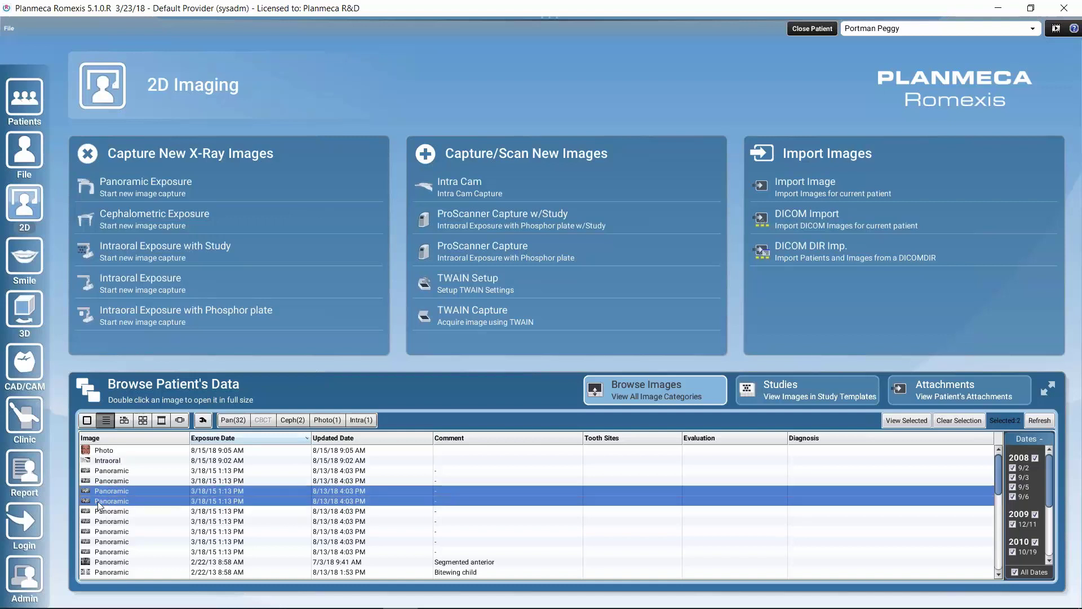
left_click(101, 513, "ctrl")
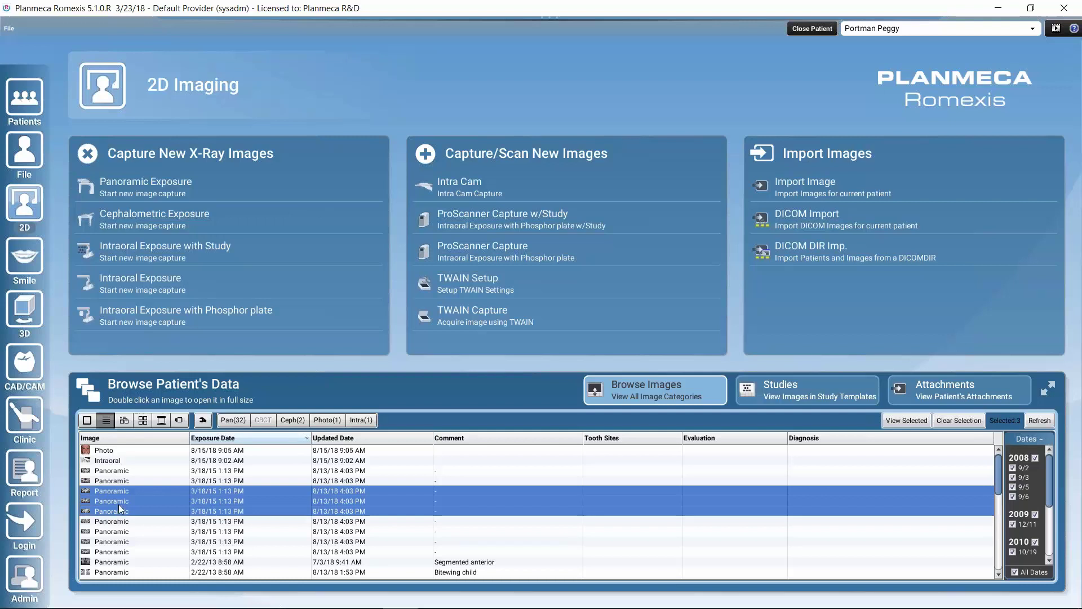
right_click(117, 502)
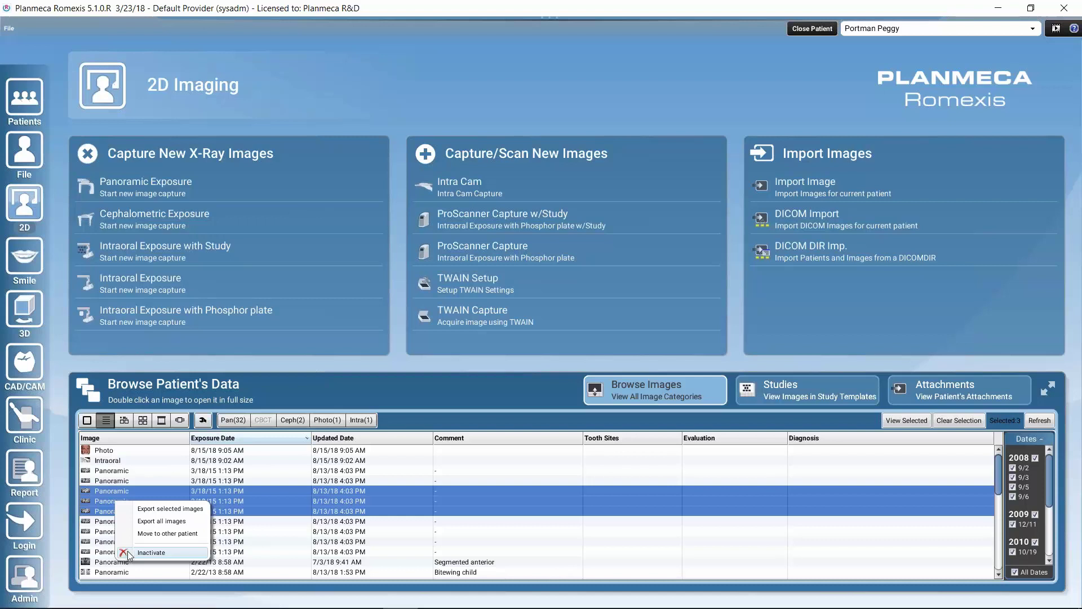
Select the fourth to sixth panoramic images in the list, view them together, and close all opened images
left_click(262, 500)
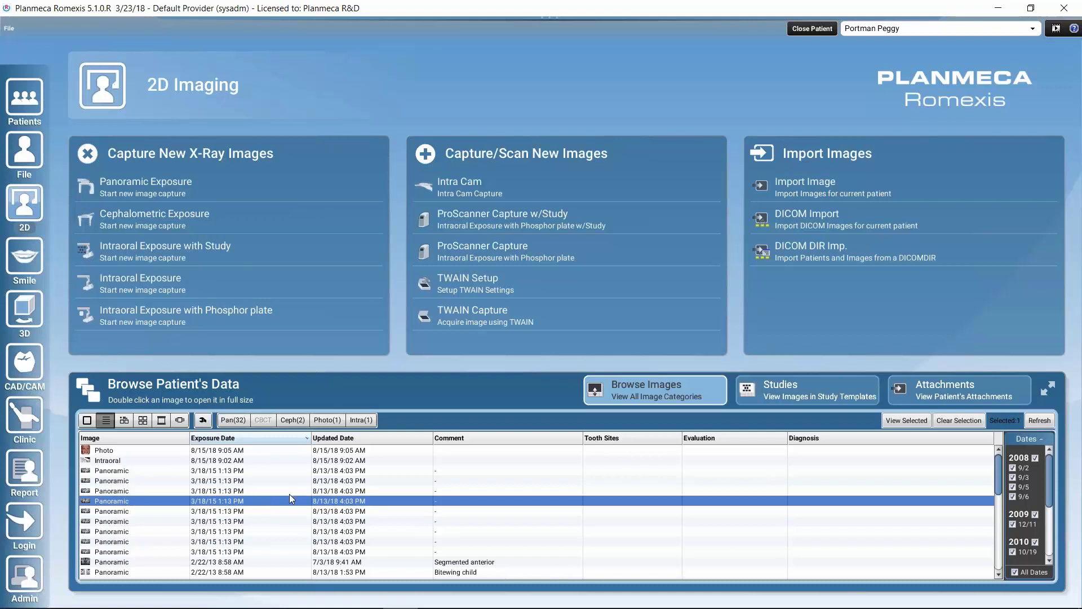
left_click(111, 510, "ctrl")
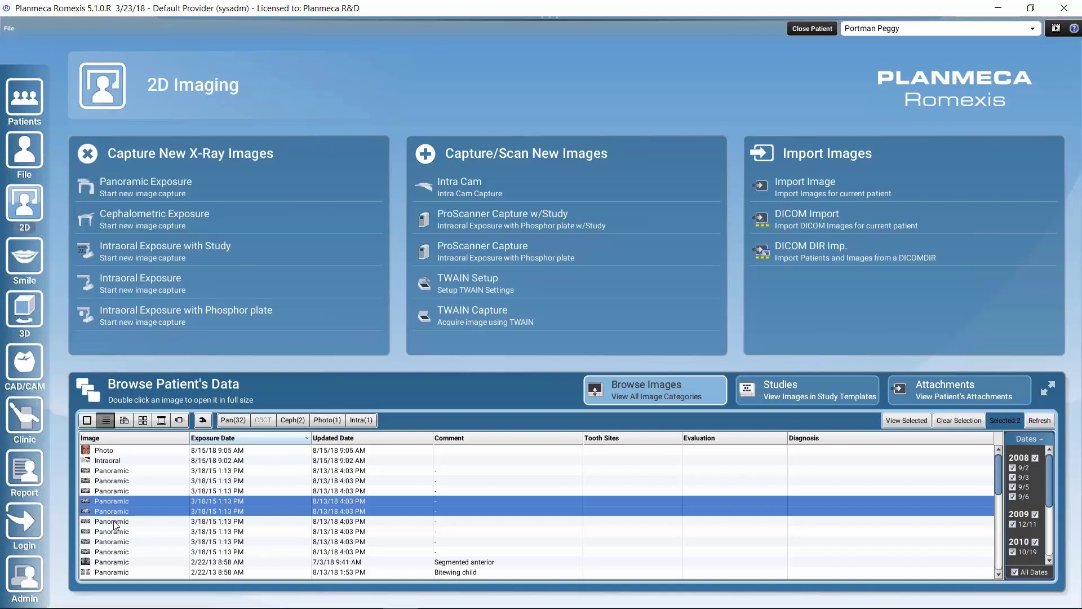
left_click(116, 523, "ctrl")
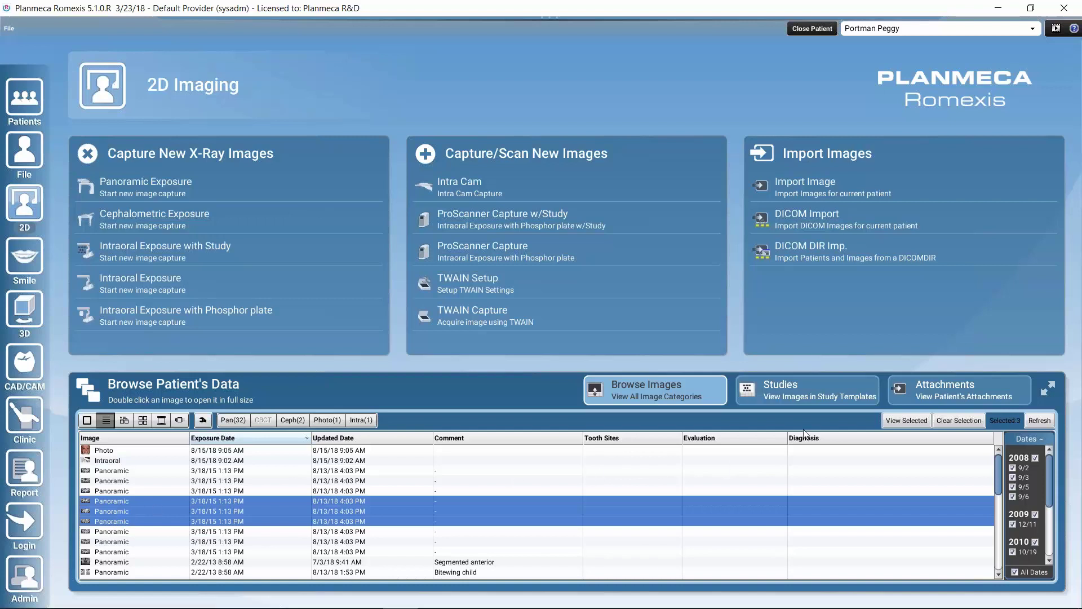
left_click(908, 420)
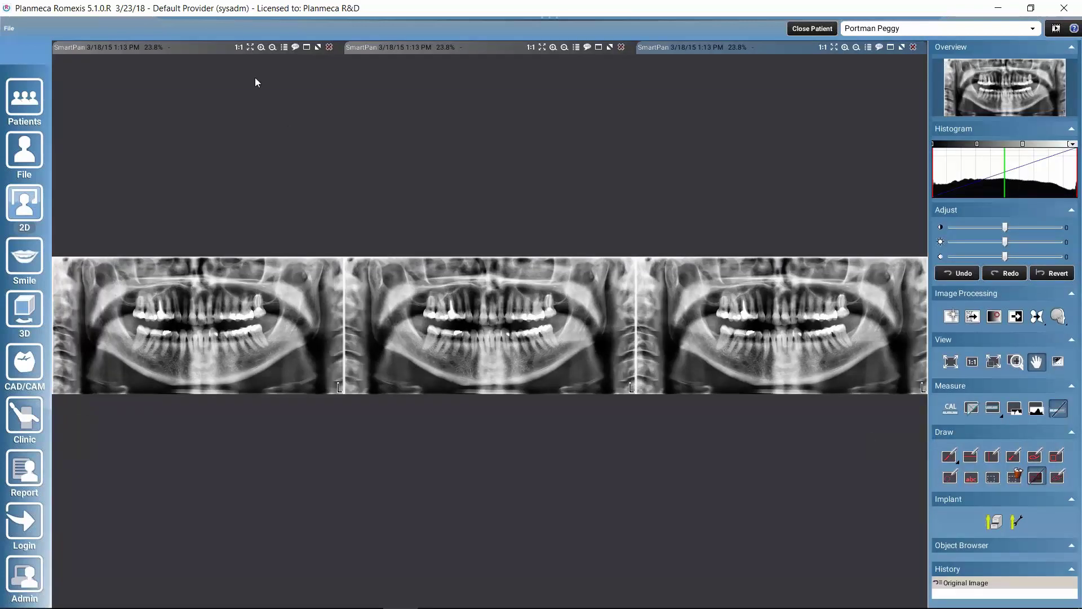
double_click(222, 50)
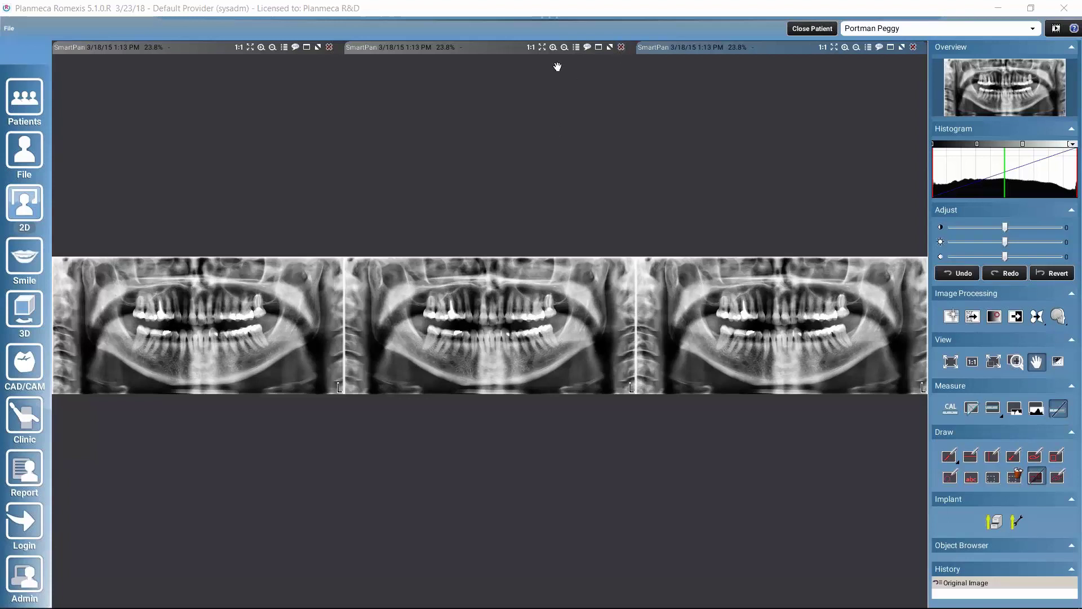
mouse_move(547, 28)
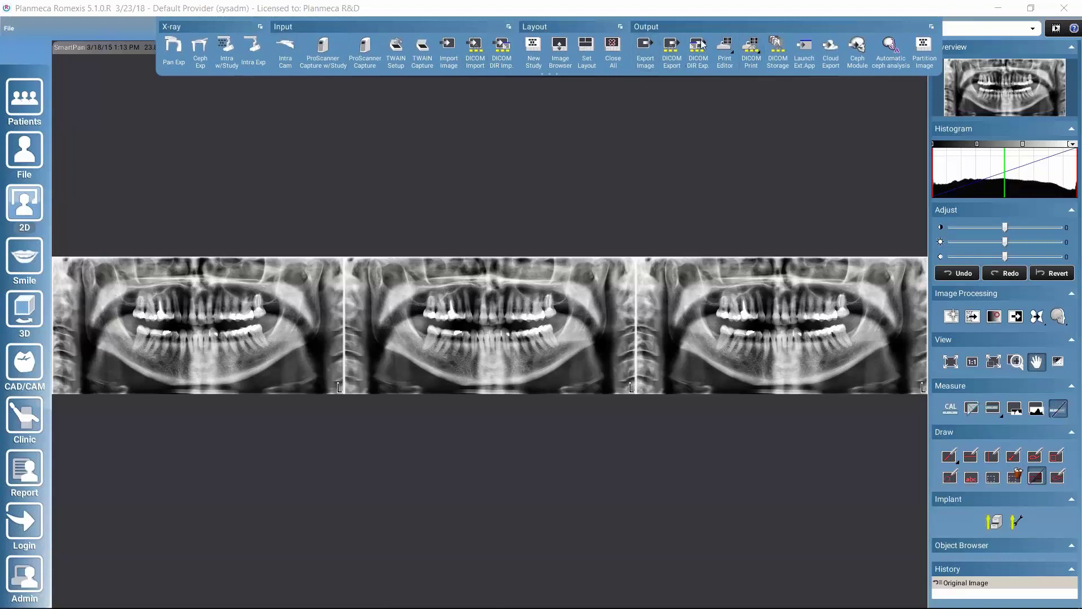
left_click(614, 49)
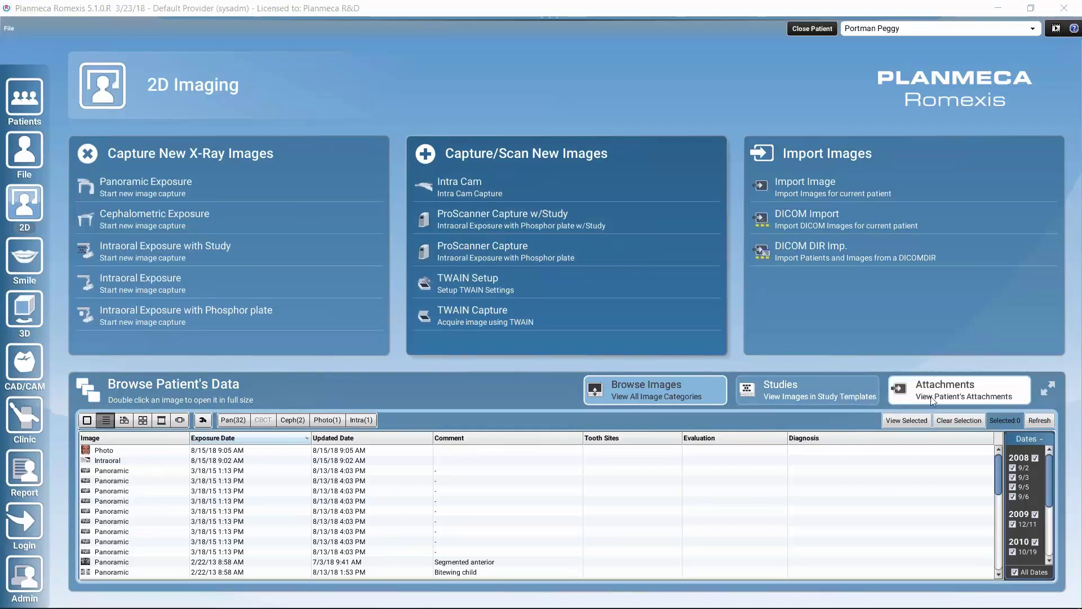
Attach the file Treatment_plan.pdf to the patient without a comment and select it in the attachment list
left_click(965, 388)
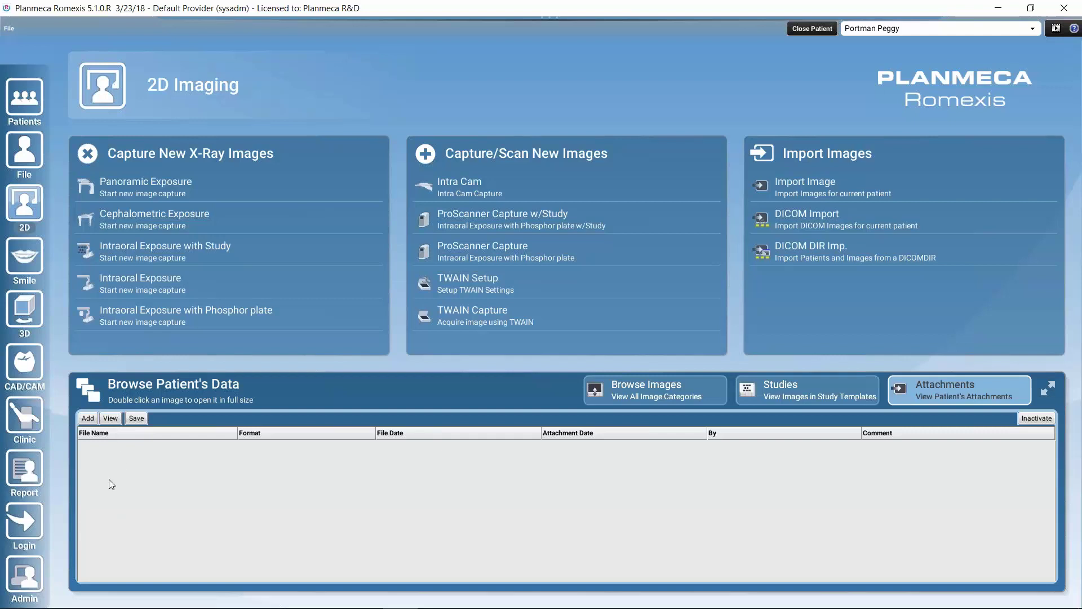
left_click(86, 422)
left_click(656, 455)
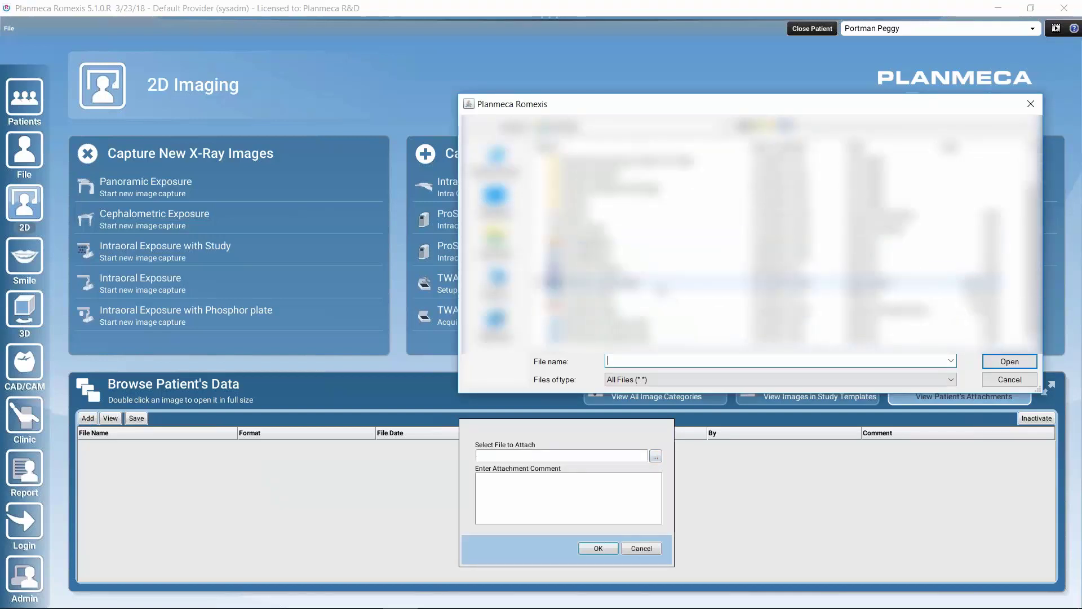
left_click(598, 309)
left_click(1004, 364)
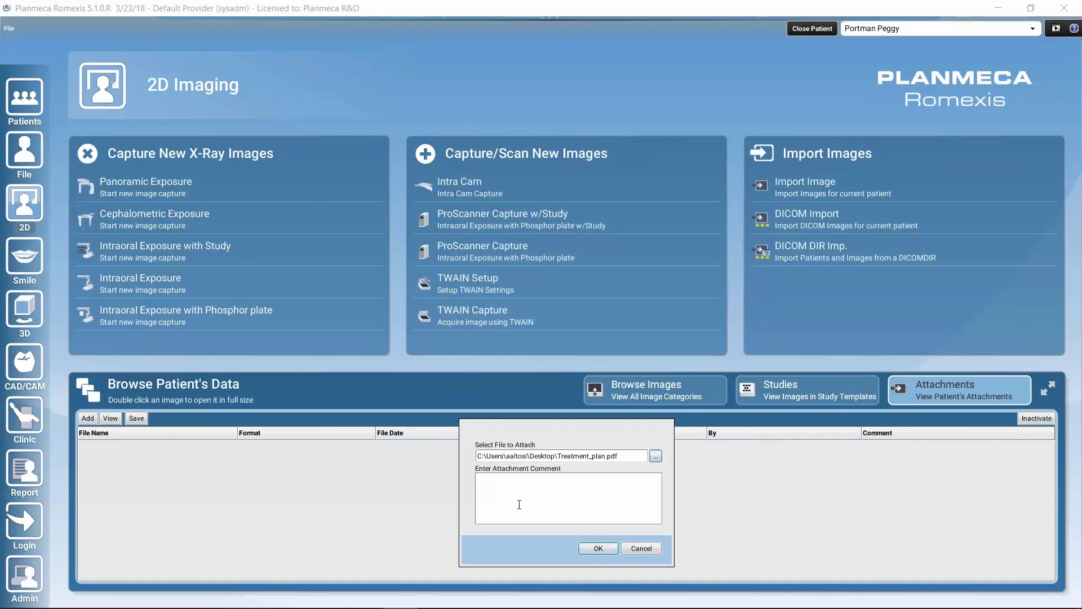
left_click(598, 548)
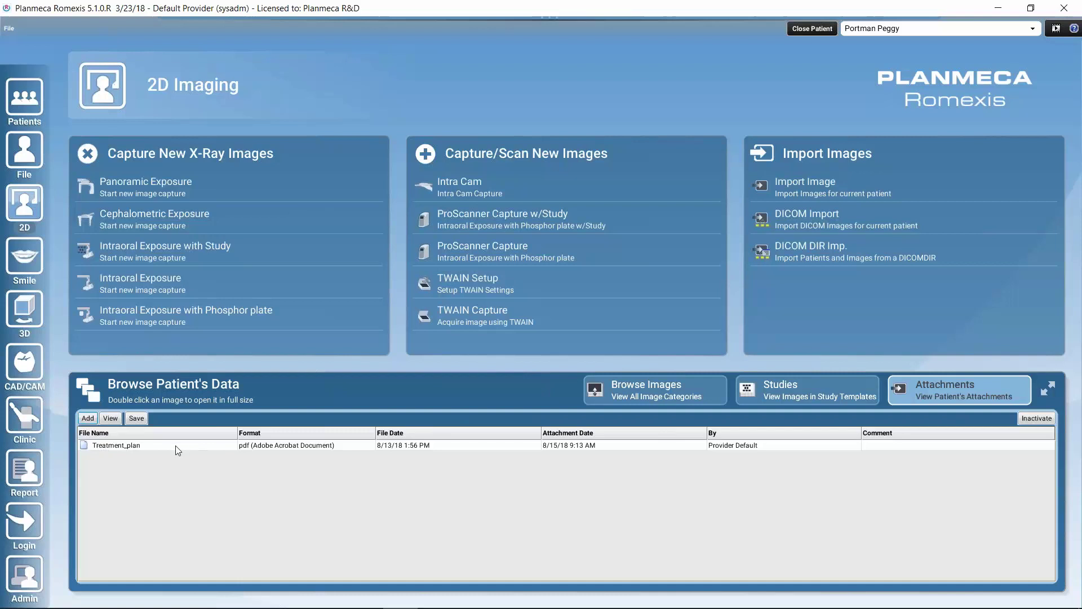
left_click(154, 446)
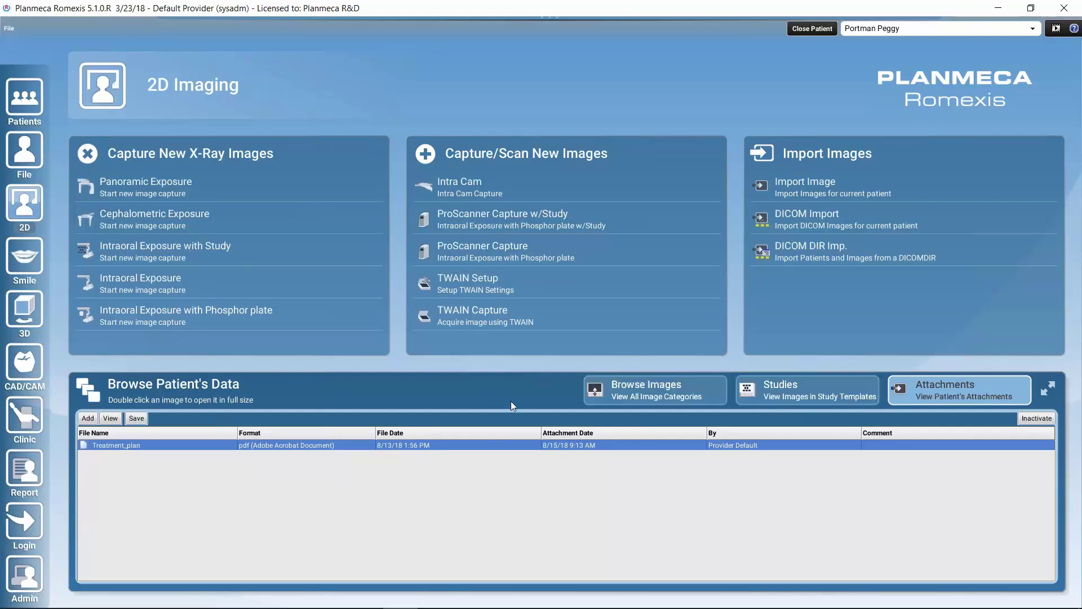
Return to the patient's image list and open the third panoramic image in full size
left_click(643, 392)
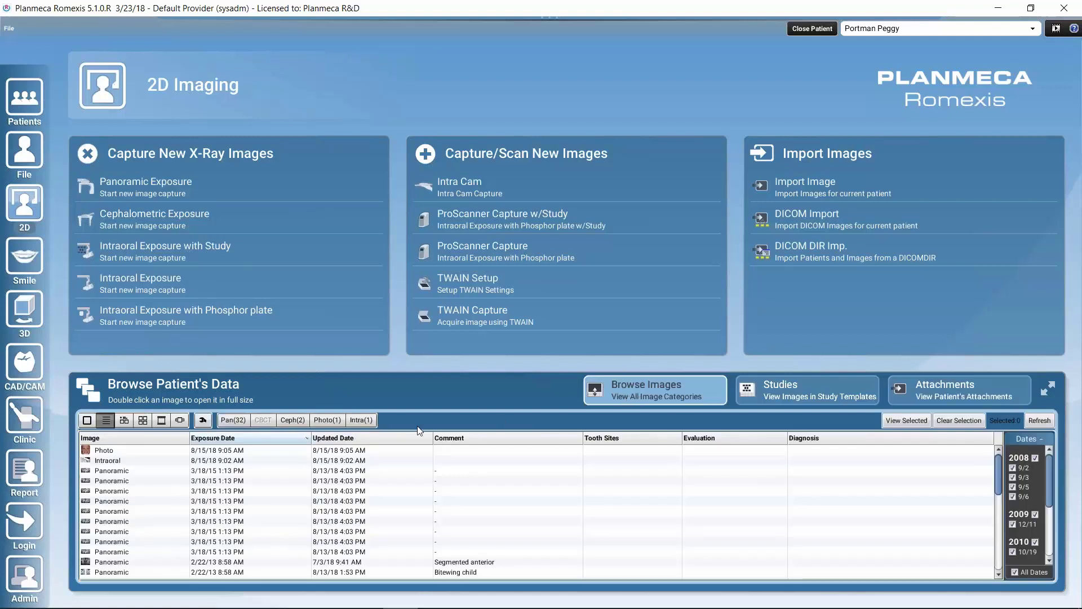
double_click(107, 492)
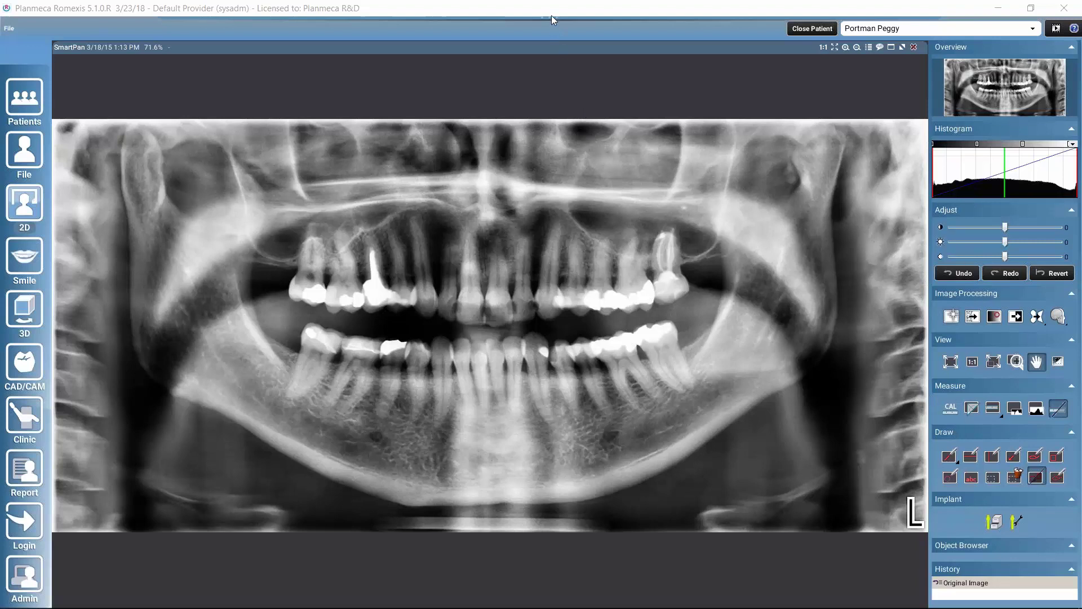
Turn automatic toolbar hiding off, turn it back on, and reveal the hidden toolbar above the panoramic image
mouse_move(552, 17)
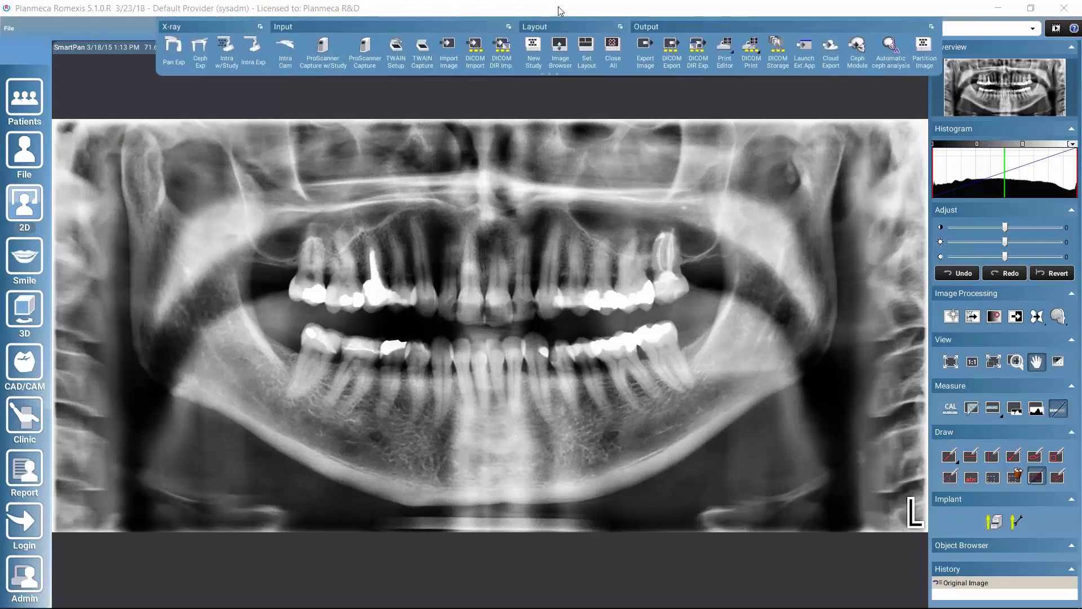
right_click(941, 68)
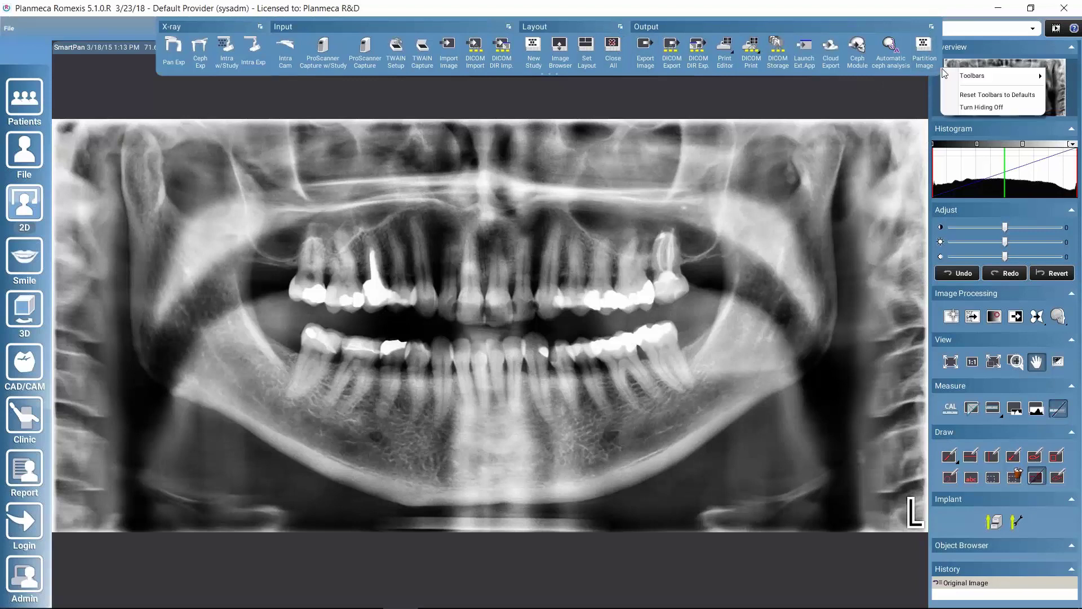
left_click(957, 107)
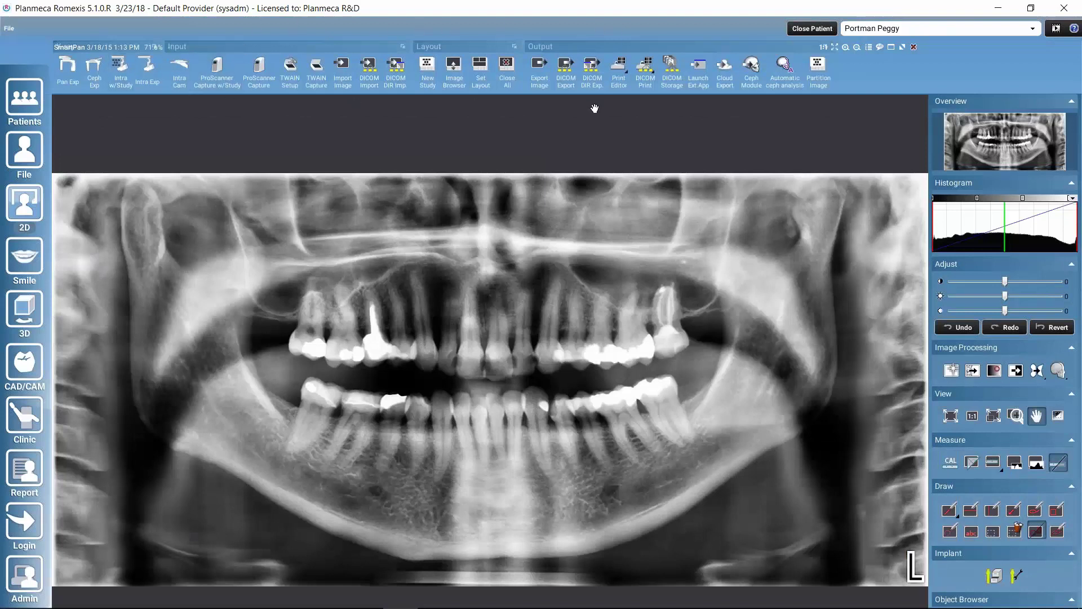
right_click(834, 89)
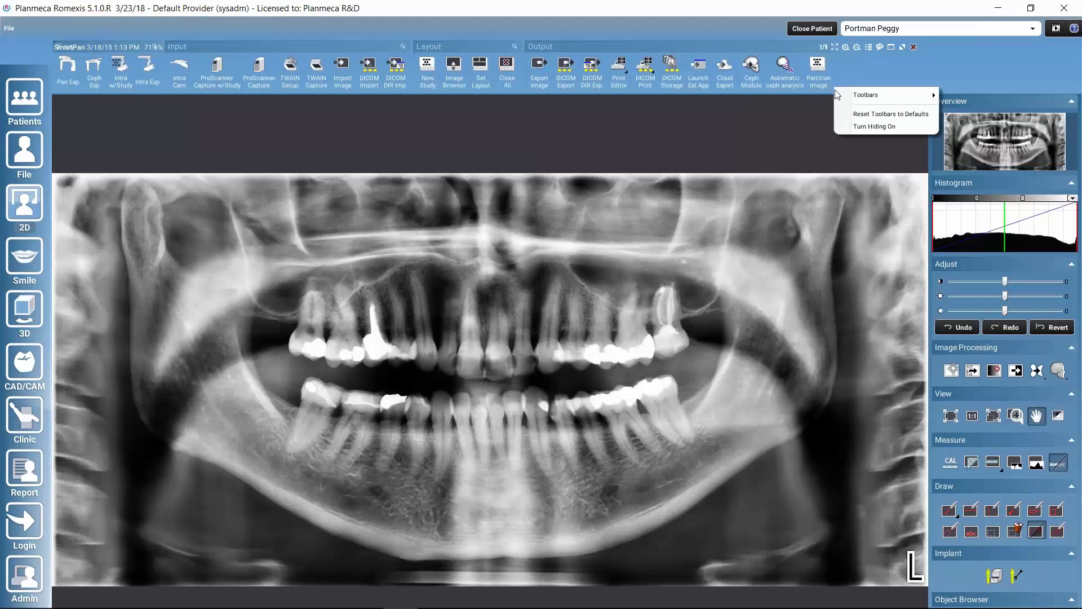
left_click(861, 126)
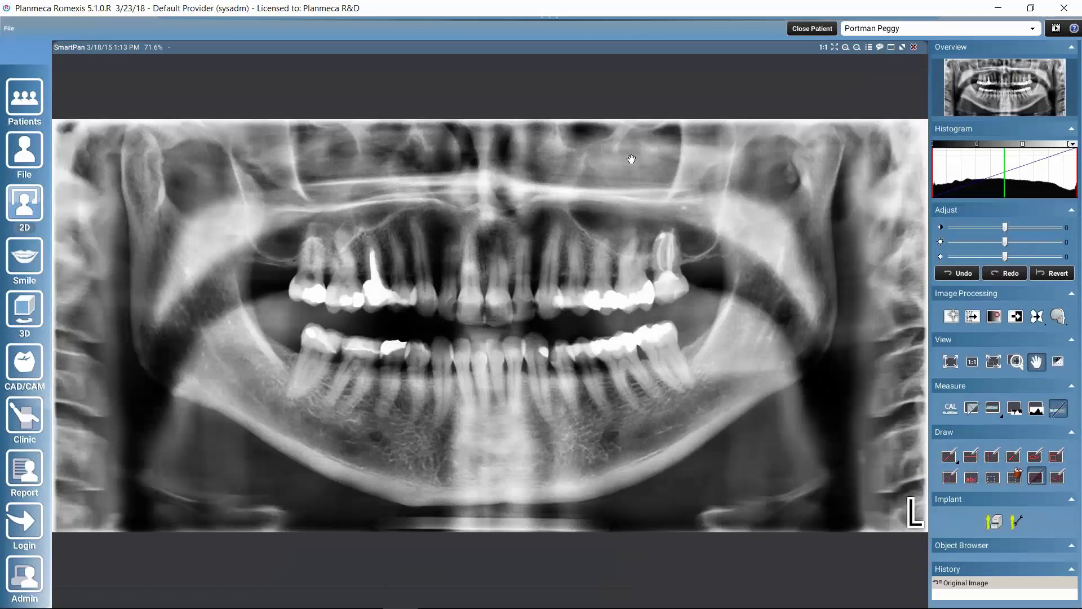
mouse_move(557, 9)
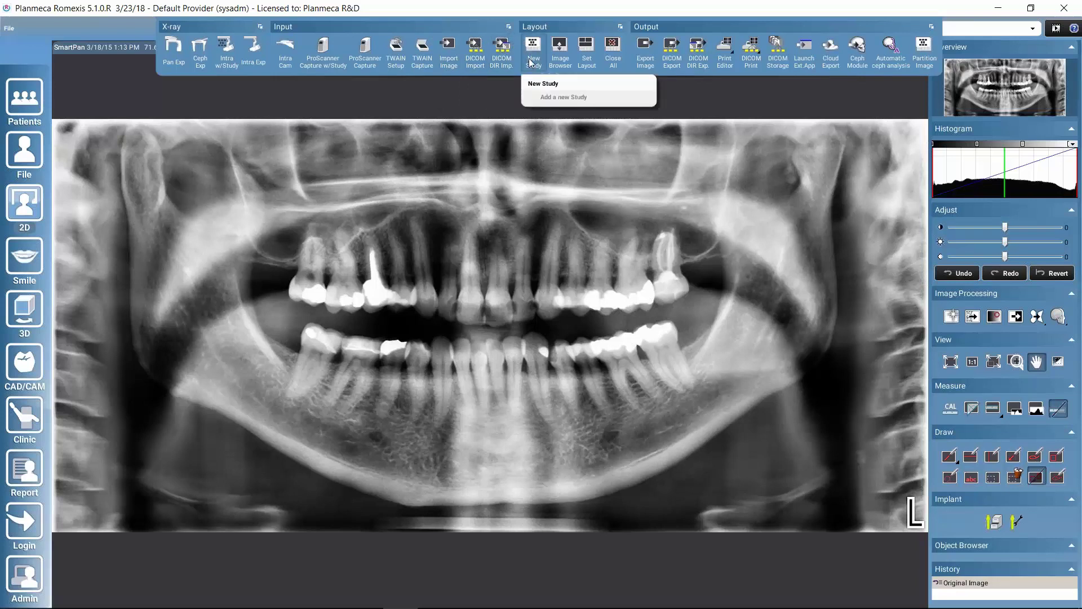
Open the fourth panoramic image from the image list beside the current one and arrange both in the default layout of two stacked rows
left_click(560, 52)
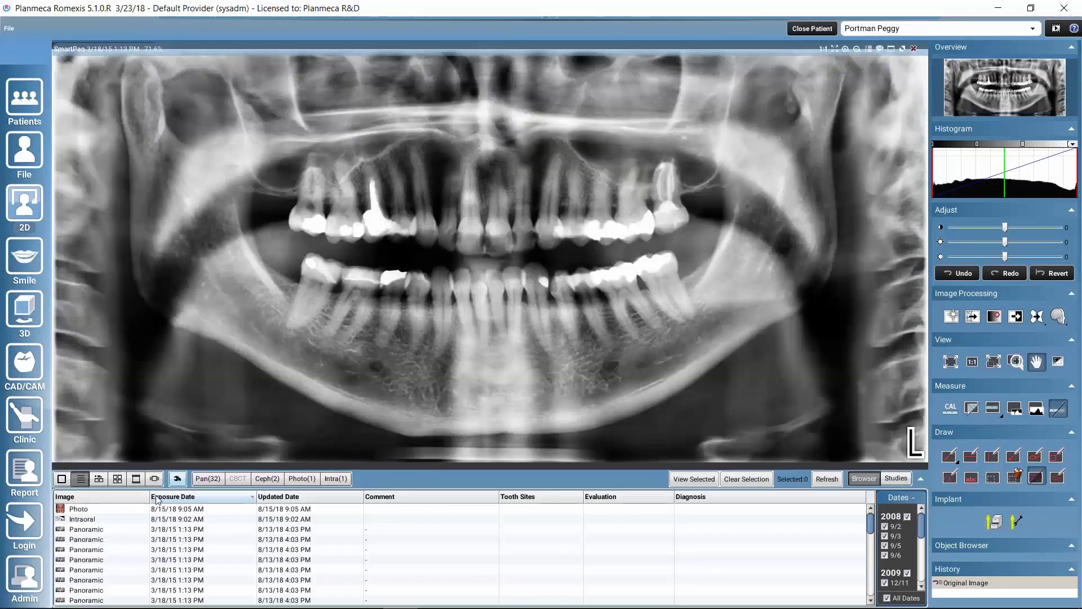
double_click(87, 561)
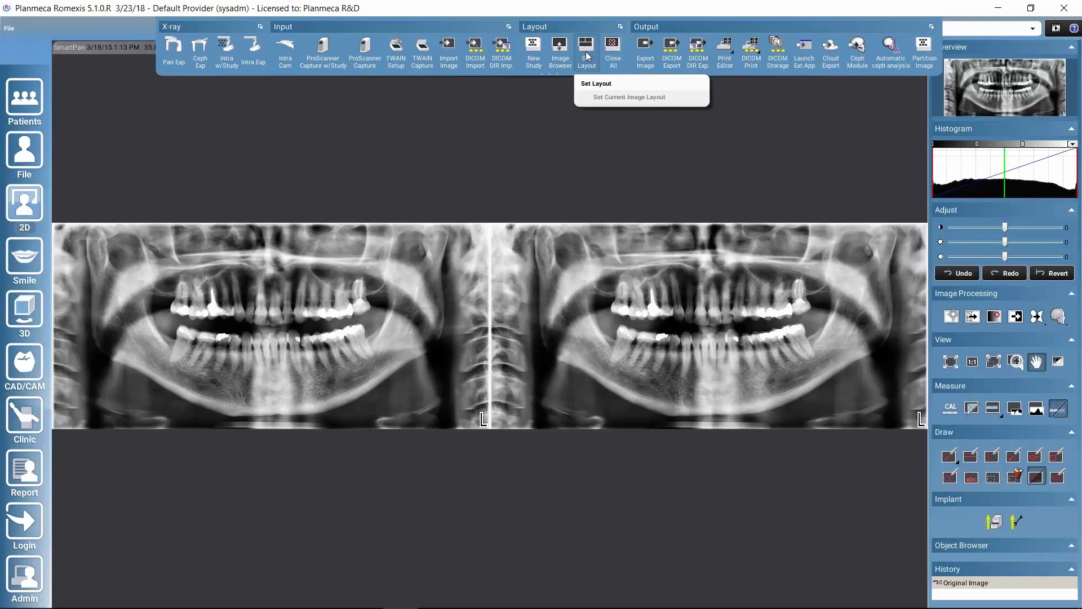
left_click(587, 57)
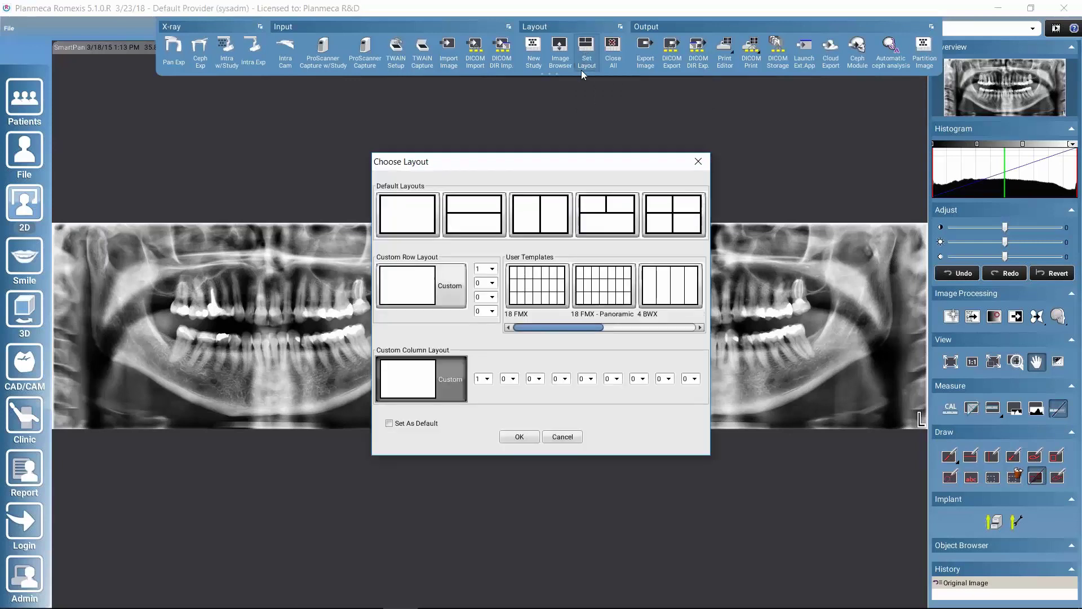
left_click_drag(556, 164, 389, 106)
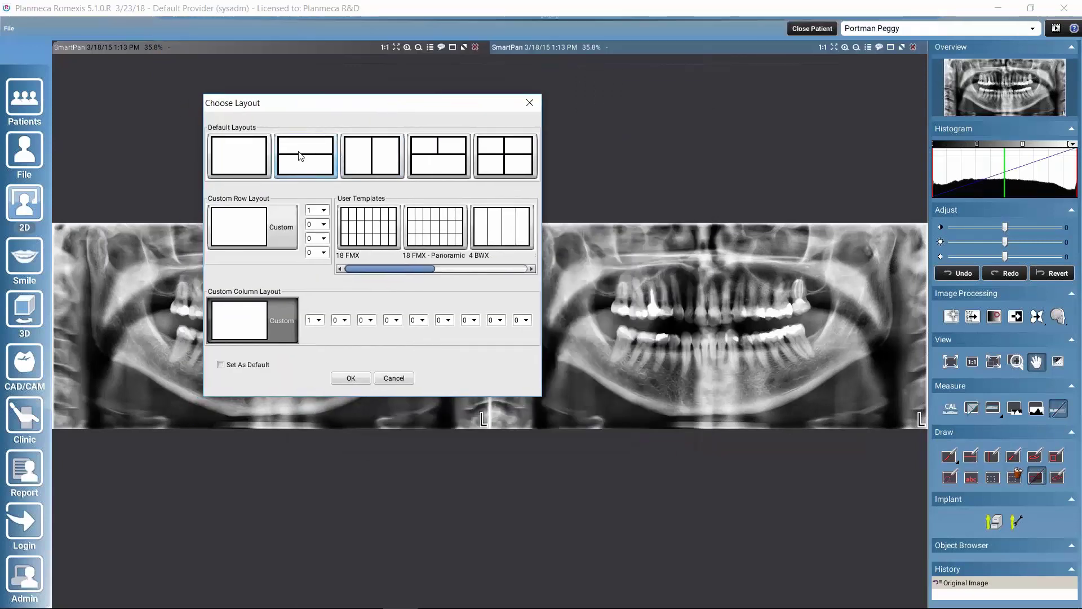
left_click(313, 163)
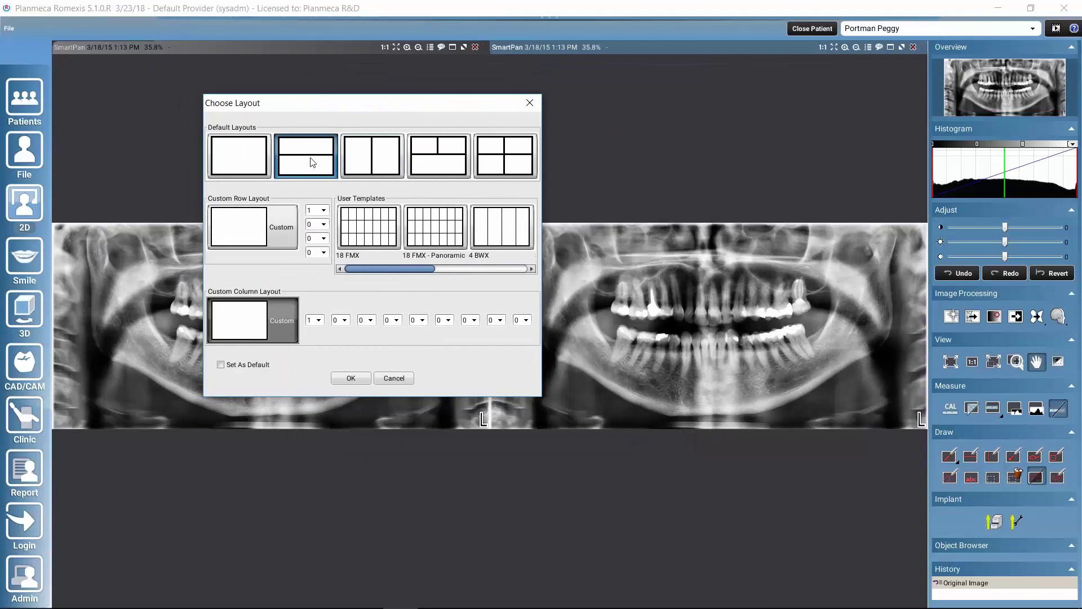
left_click(350, 377)
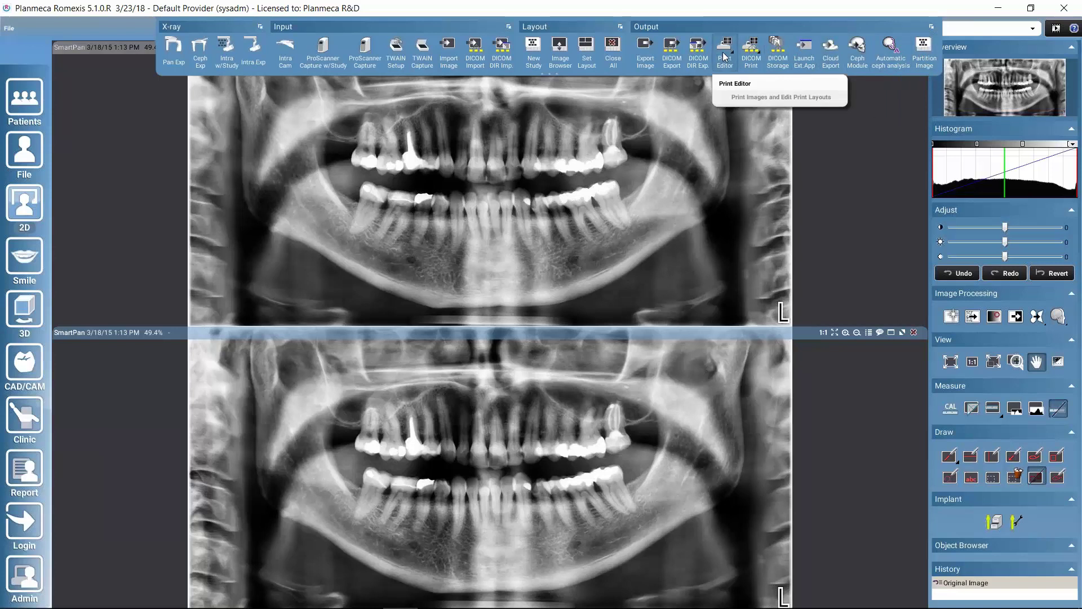
Open the image export settings for the displayed panoramic images and move the dialog higher over the upper image
left_click(647, 52)
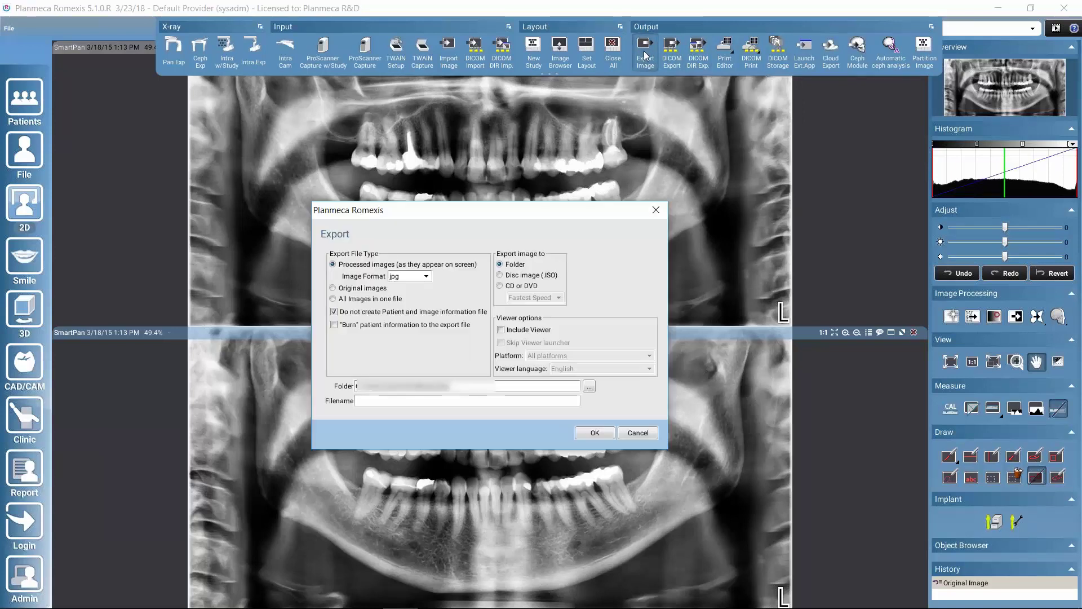
left_click(779, 264)
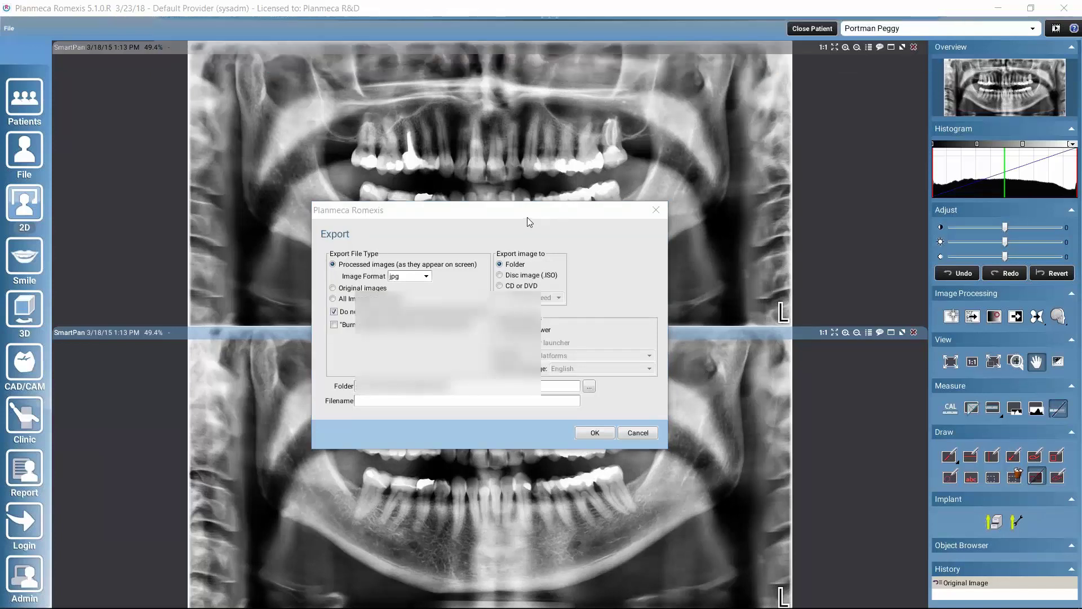
left_click_drag(526, 218, 537, 138)
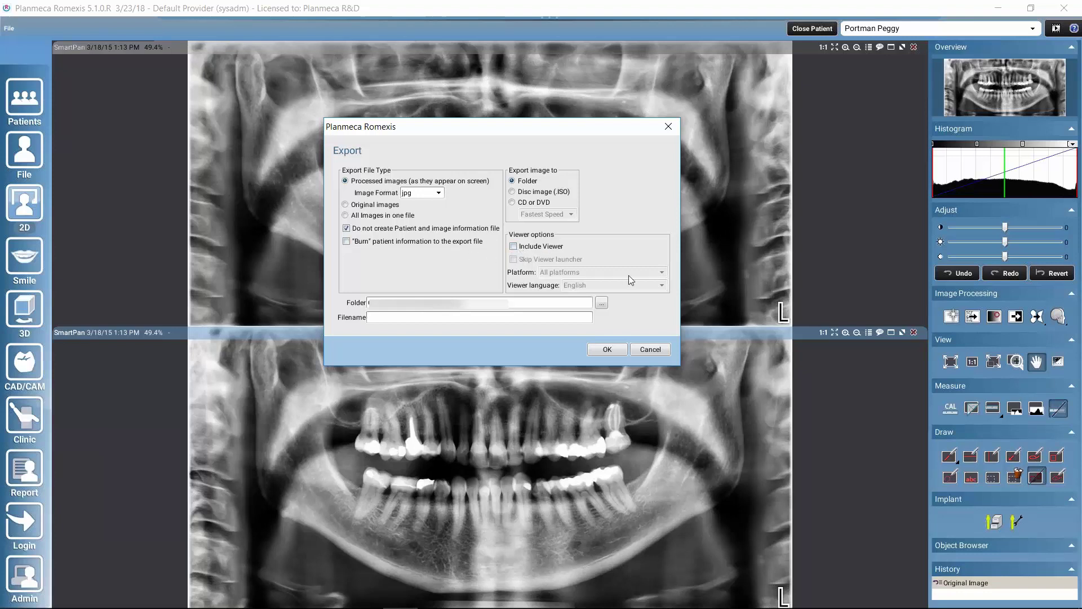
Include the viewer in the export, review its platform and language options, and exclude the viewer again
left_click(513, 246)
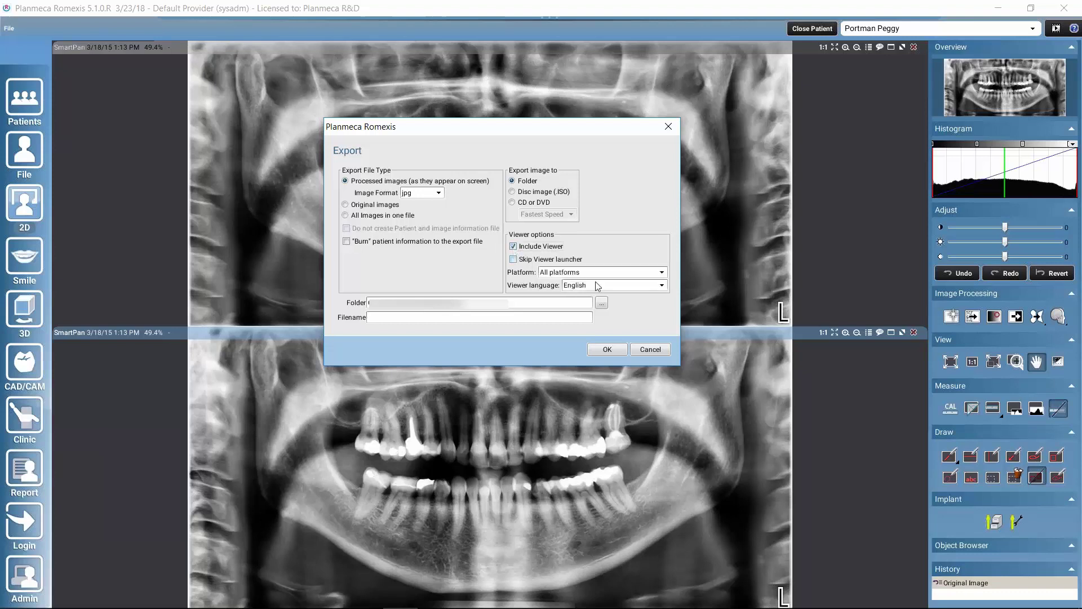
left_click(662, 274)
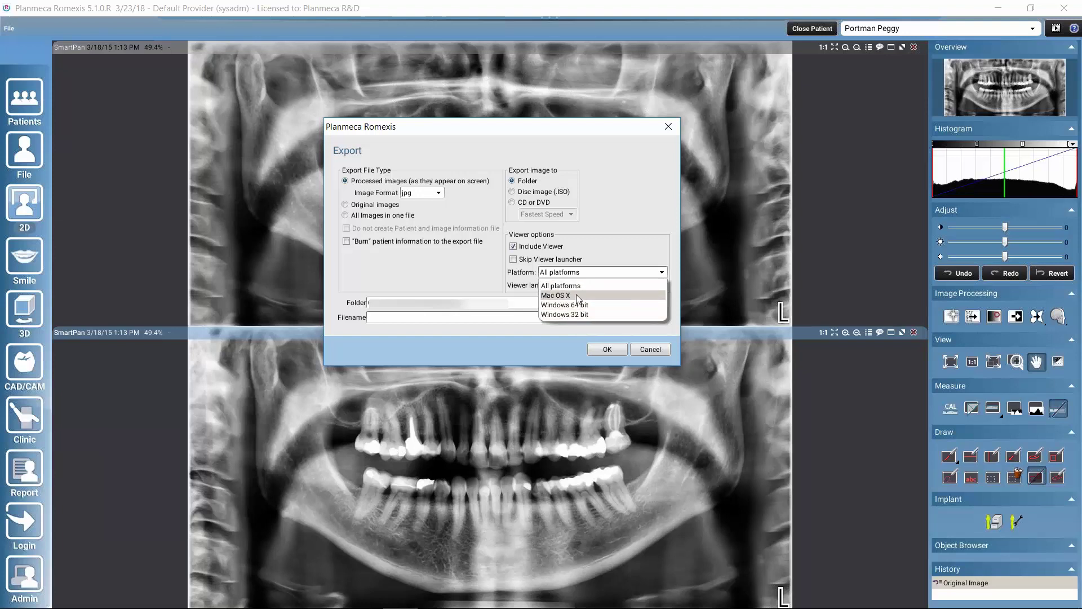
left_click(663, 272)
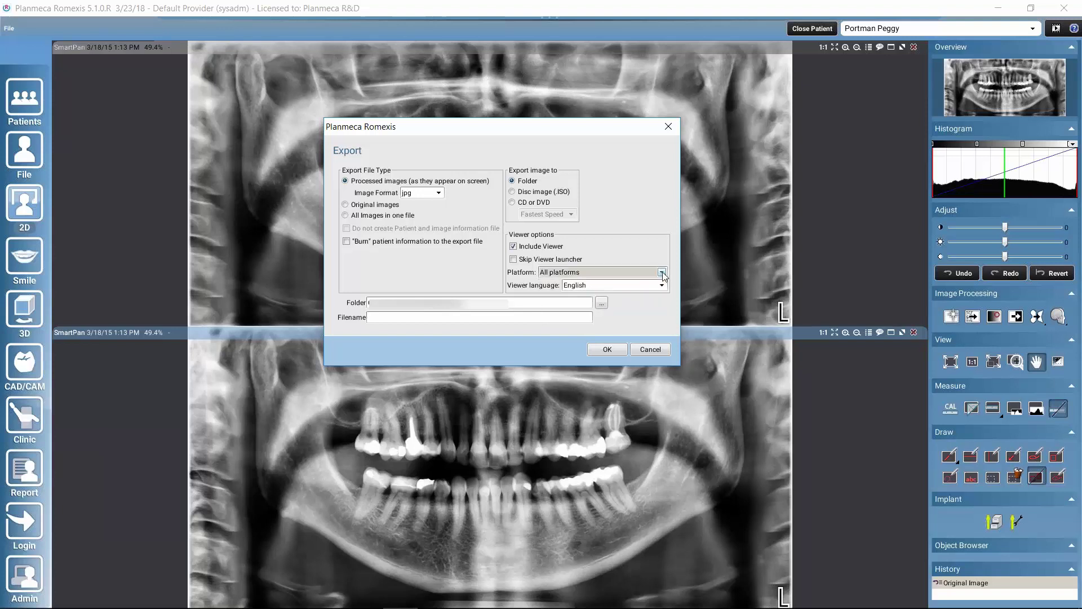
left_click(662, 286)
left_click(663, 286)
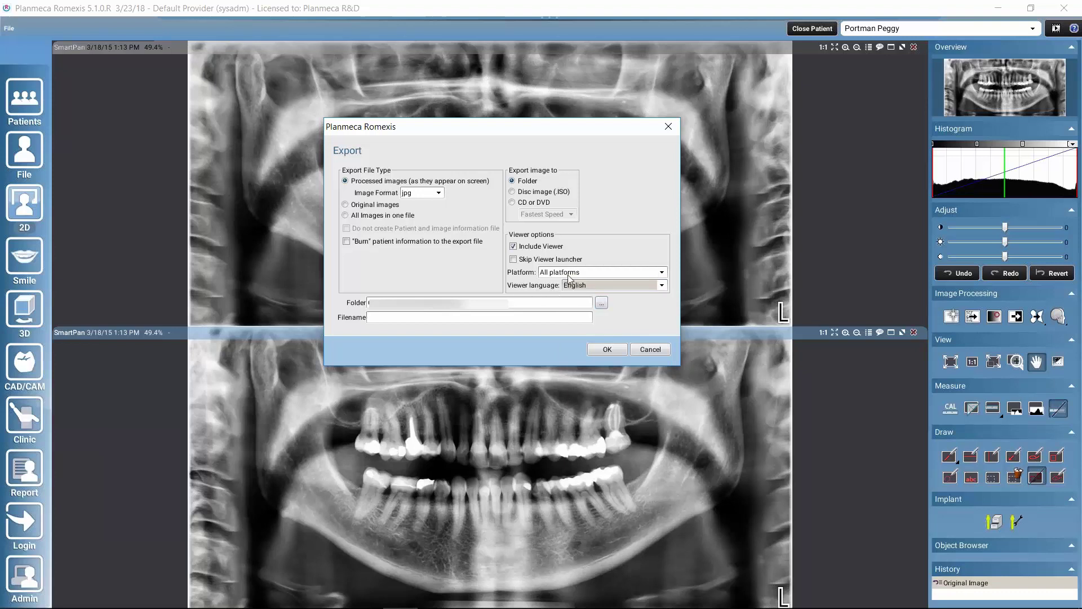
left_click(513, 247)
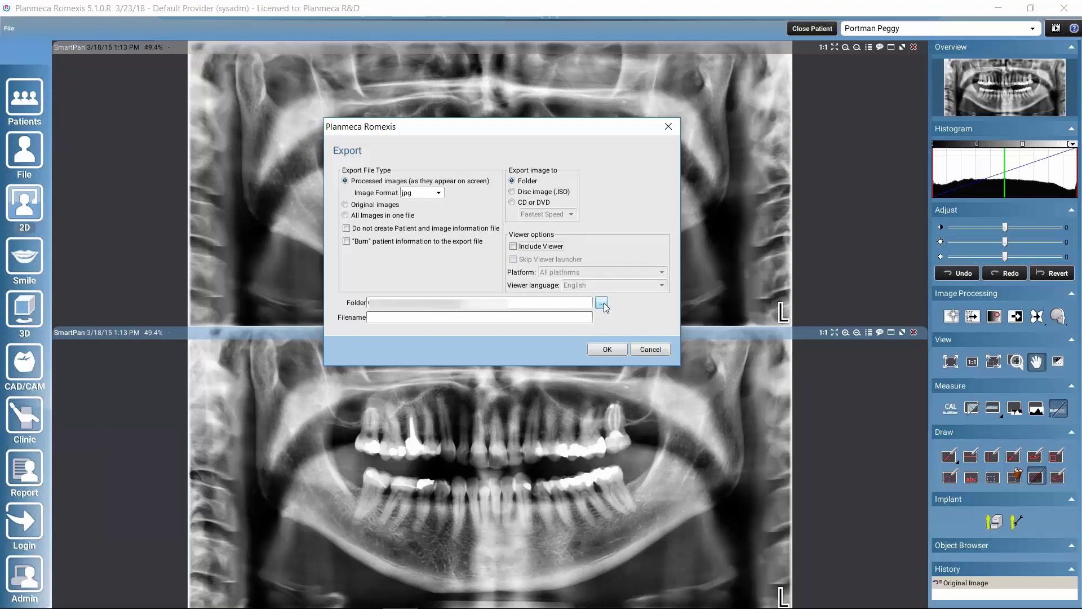
Name the export file 2d_imgs and export the images to the preset folder
left_click(518, 318)
type("2d_imgs")
left_click(607, 350)
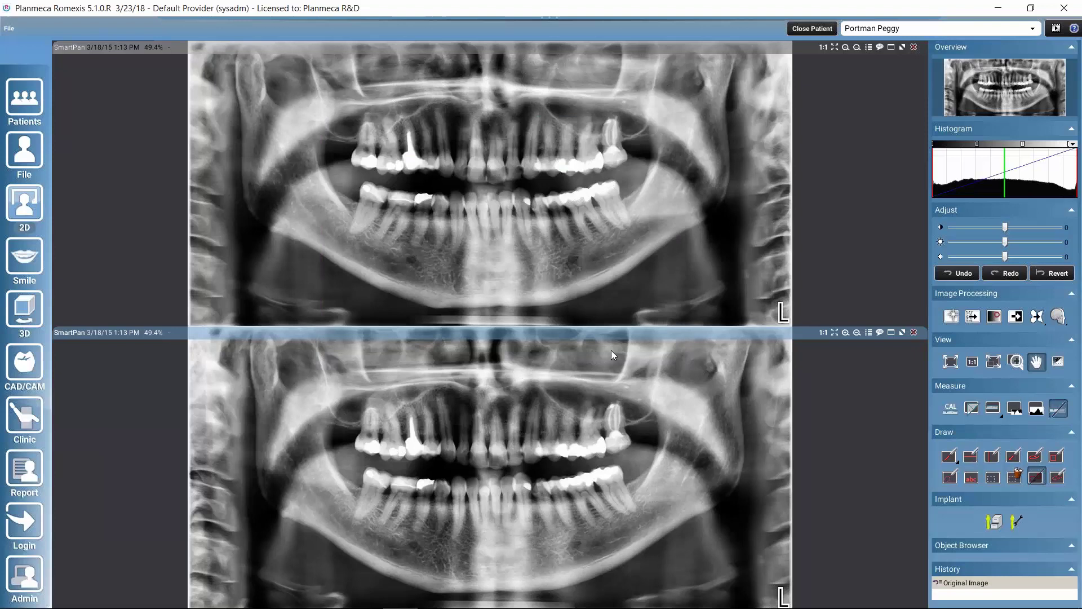